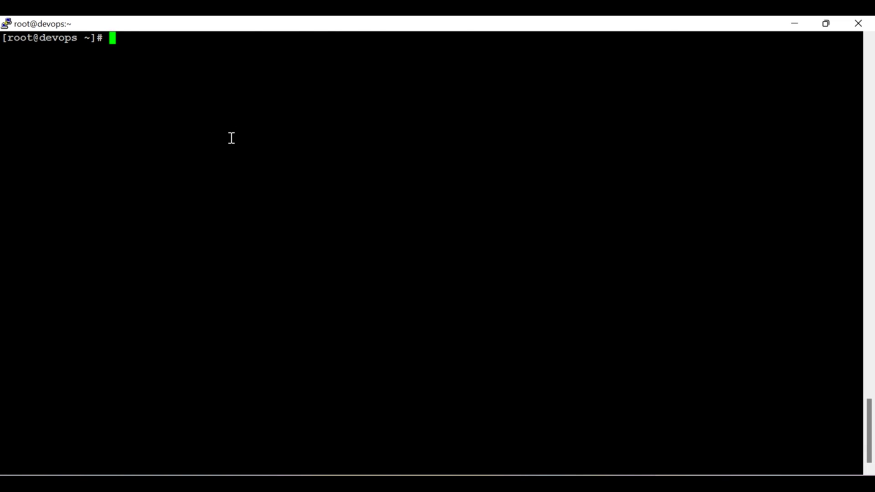
Download the InfluxDB 2.0.0-alpha.14 Linux tarball with wget and list the home directory.
right_click(232, 158)
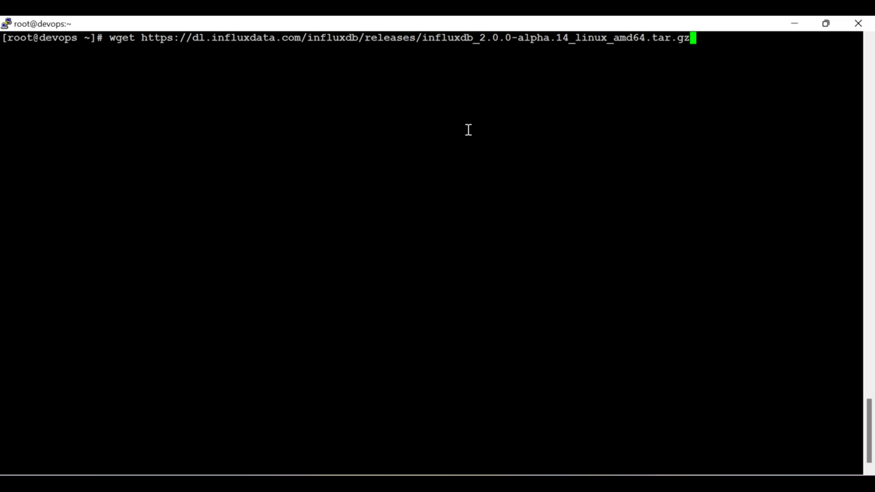
key(Return)
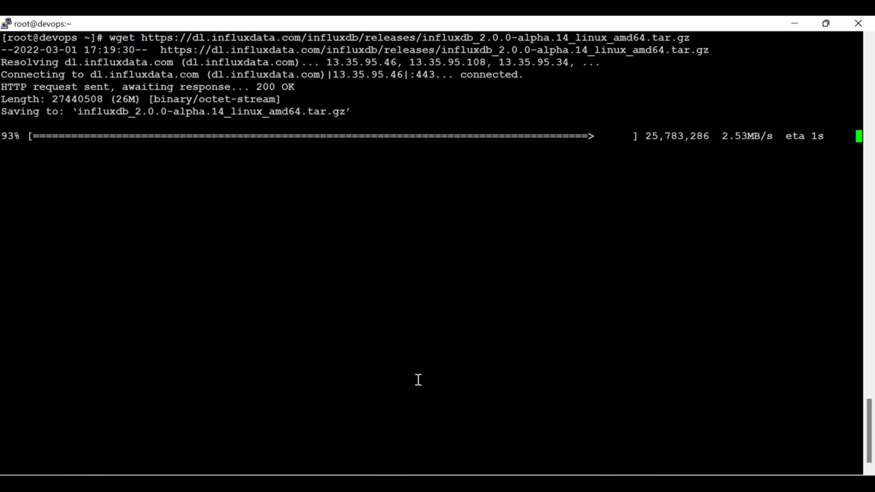
text(ls)
key(Return)
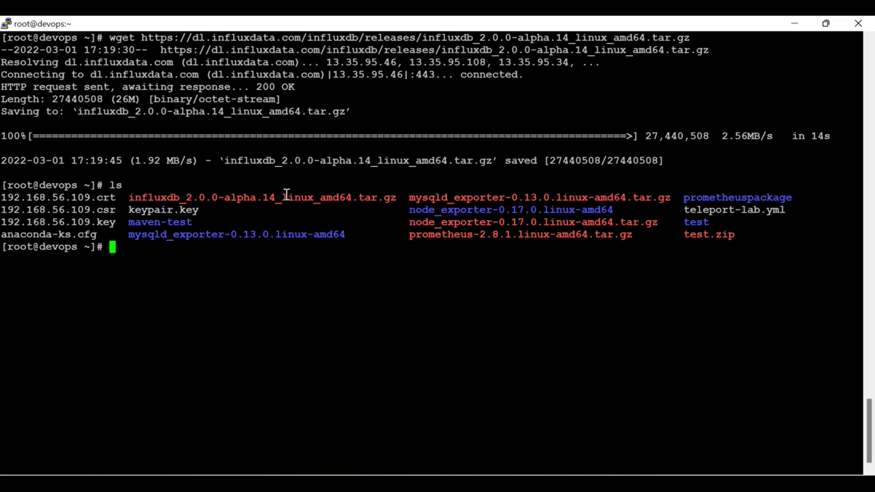
Extract the downloaded InfluxDB tarball with tar -zxvf.
double_click(287, 196)
key(ctrl+c)
text(tar )
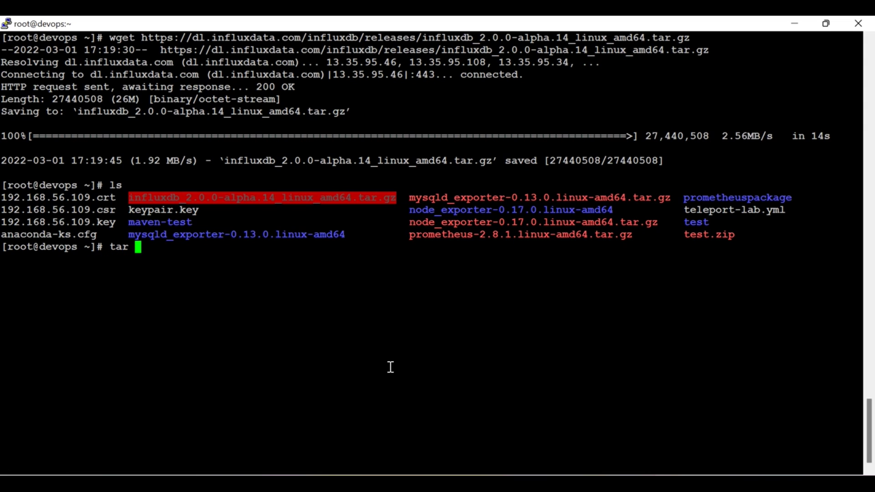
text(-zxvf)
right_click(394, 367)
key(Return)
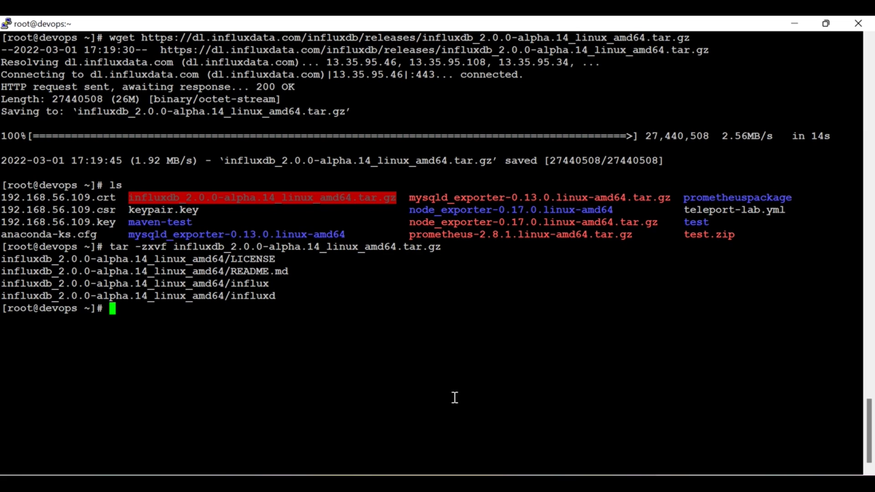
Clear the screen, list files, and type a cd into influxdb_2.0.0-alpha.14_linux_amd64.
key(ctrl+l)
text(ls)
key(Return)
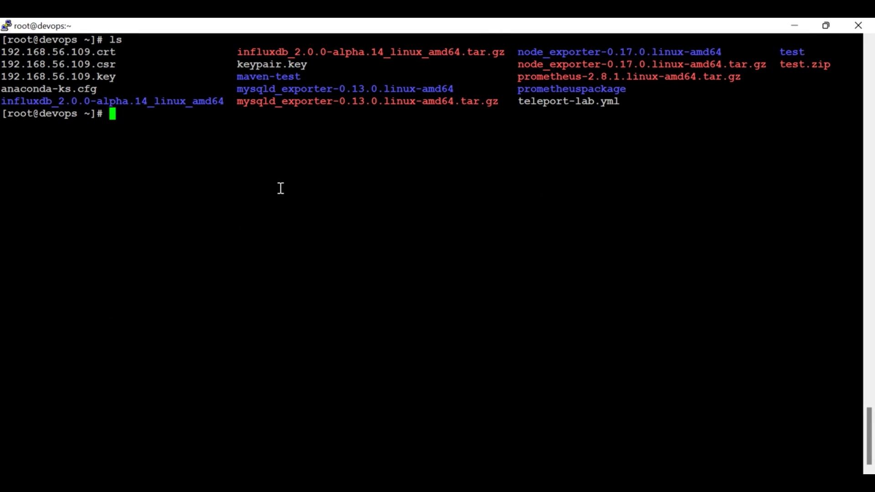
double_click(70, 101)
key(ctrl+c)
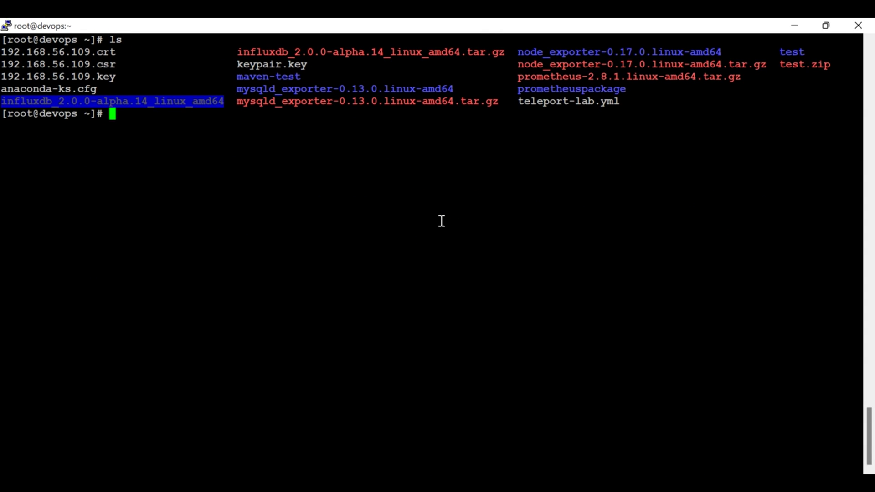
text(cd)
right_click(224, 181)
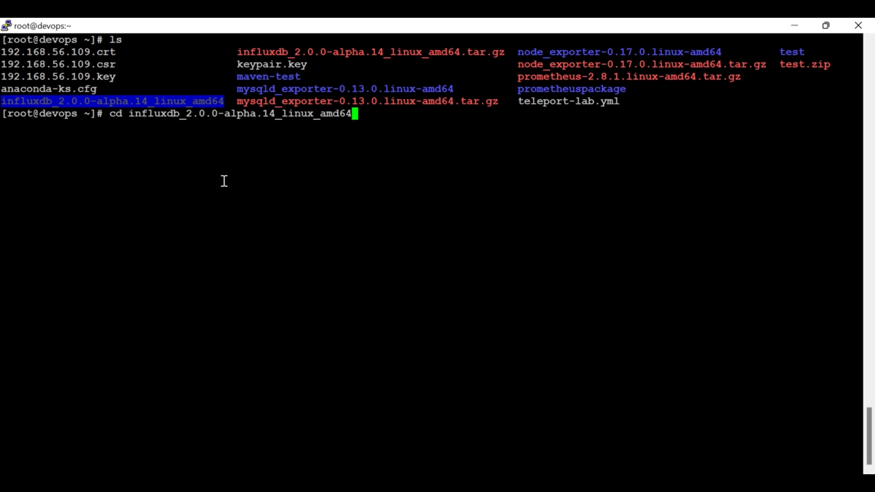
Enter the extracted folder, list it, and copy influxd to /usr/local/bin.
key(Return)
text(ls)
key(Return)
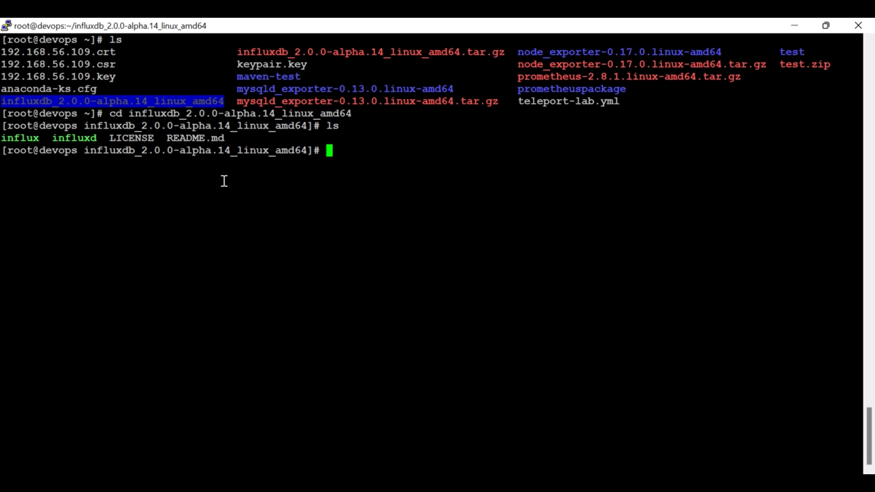
text(cp)
double_click(80, 134)
right_click(579, 252)
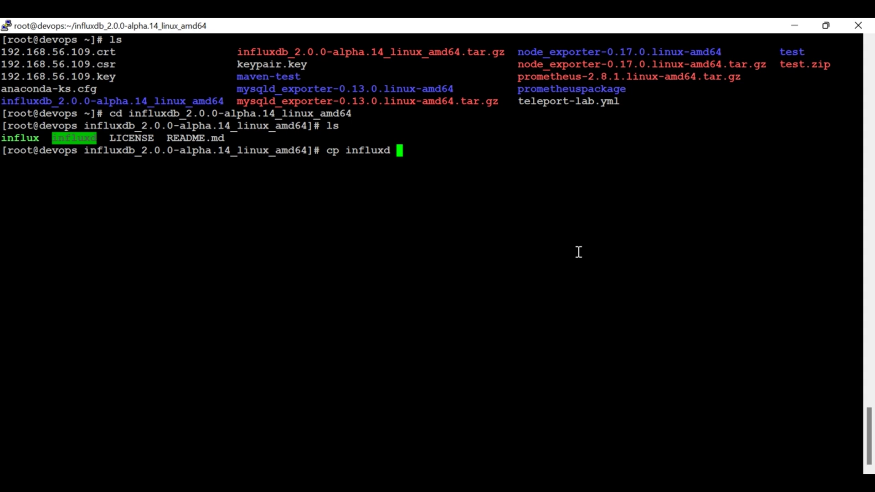
text(/usr/local/)
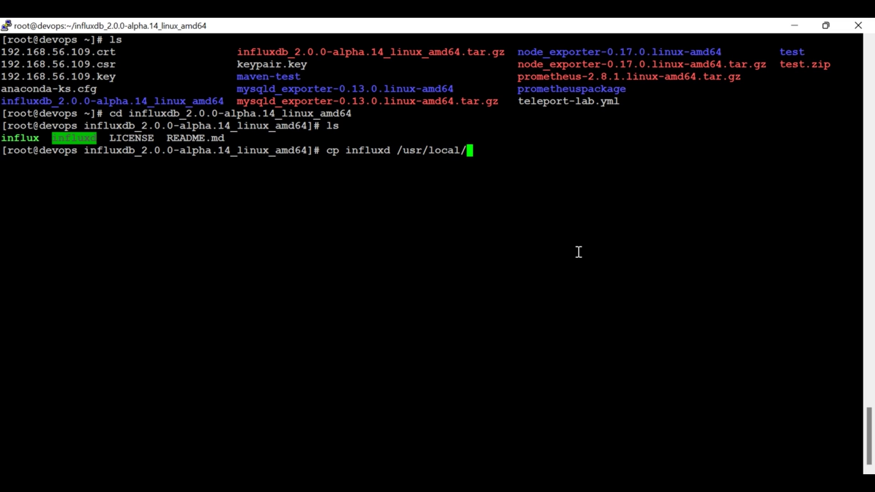
text(bin)
key(Return)
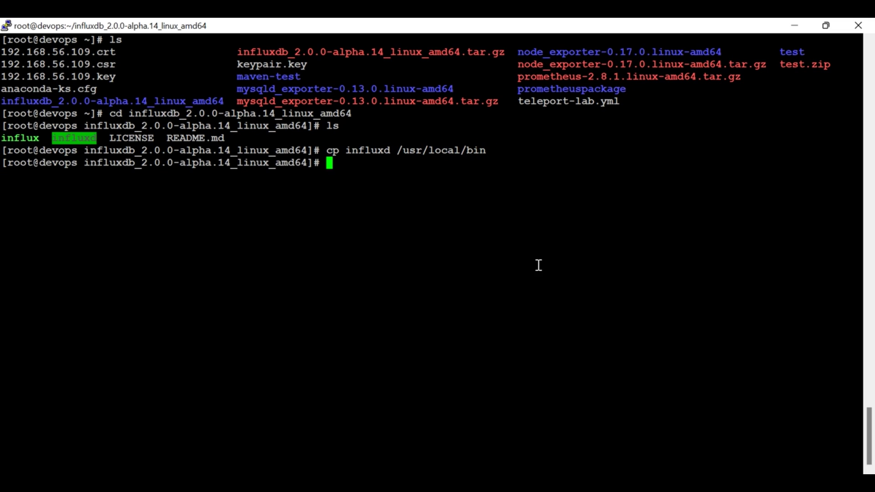
Copy influx to /usr/local/bin and type a cd to /usr/local/bin.
double_click(12, 139)
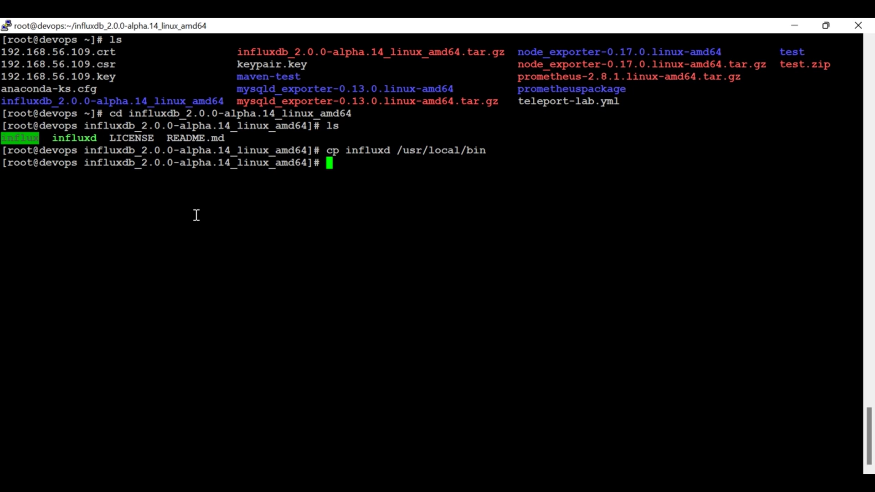
key(Up)
key(Left)
key(Left)
key(Left)
key(Left)
key(Left)
key(Left)
key(Left)
key(Left)
key(Left)
key(Left)
key(Left)
key(Left)
key(Left)
key(Left)
key(Left)
key(BackSpace)
key(BackSpace)
key(BackSpace)
key(BackSpace)
key(BackSpace)
key(BackSpace)
key(BackSpace)
right_click(226, 234)
key(Return)
key(Return)
key(Return)
key(Return)
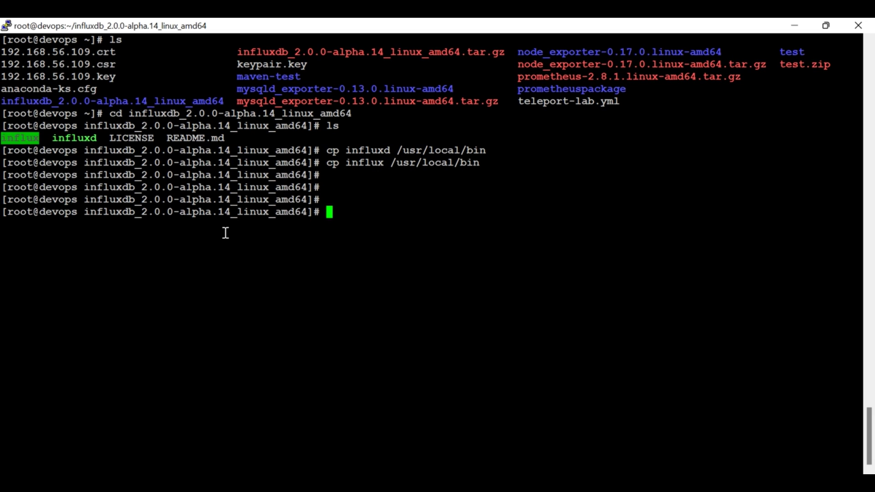
drag(391, 164, 482, 165)
key(ctrl+c)
text(cd)
right_click(524, 241)
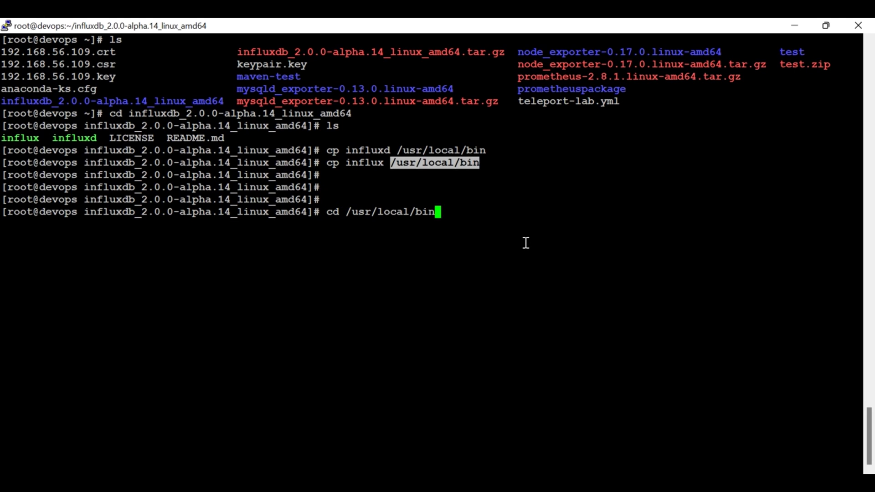
Change to /usr/local/bin, list it, and start the influxd server.
key(Return)
text(ls)
key(Return)
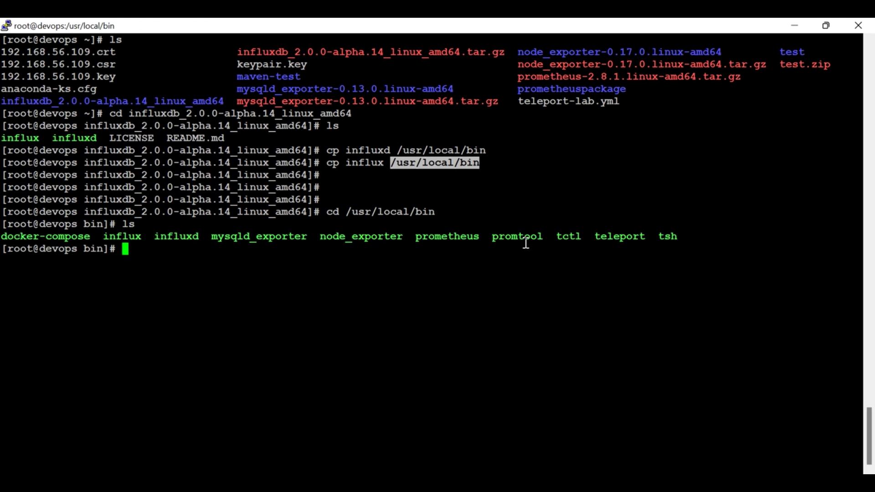
click(177, 237)
double_click(178, 237)
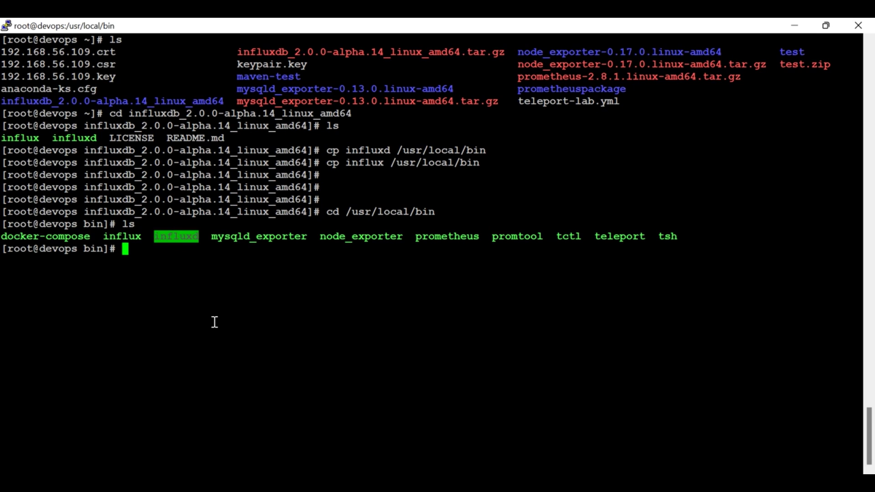
right_click(213, 323)
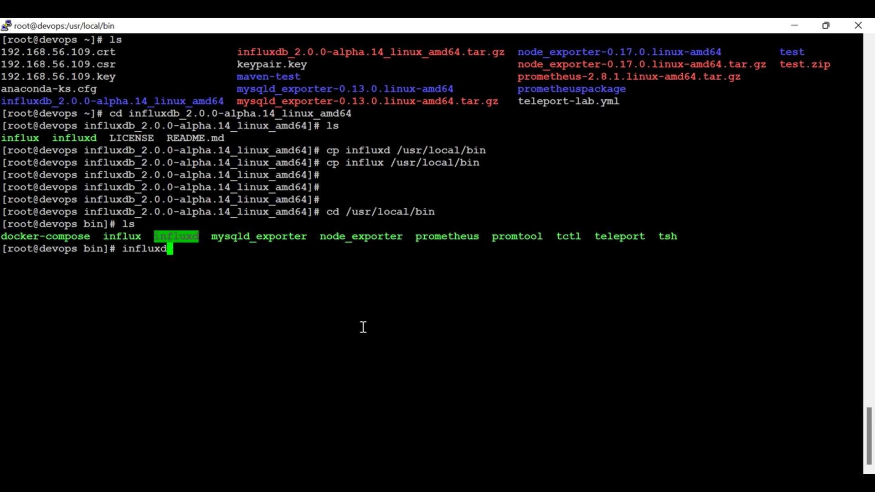
key(Return)
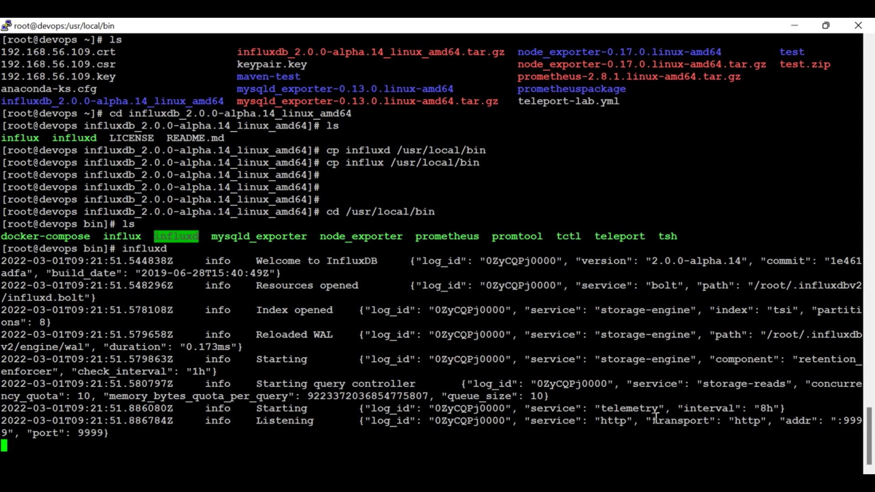
Highlight the startup log showing HTTP listening on port 9999.
drag(655, 421, 714, 420)
drag(838, 421, 859, 423)
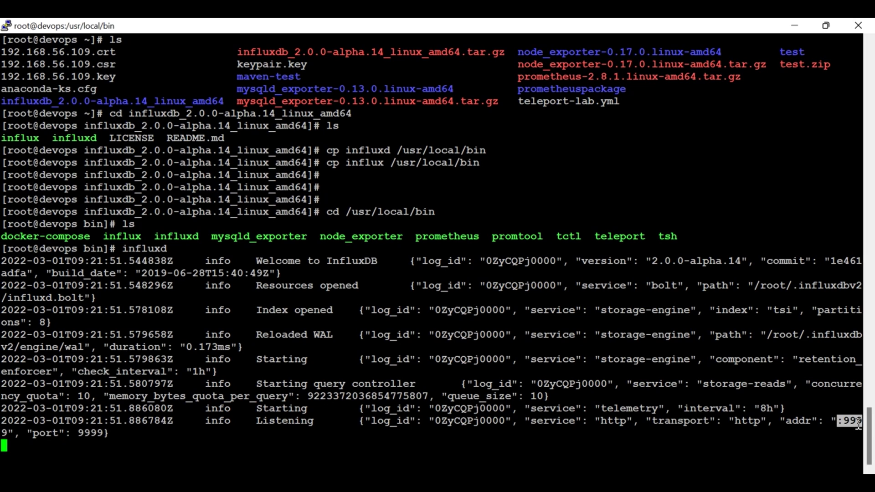
drag(80, 433, 102, 433)
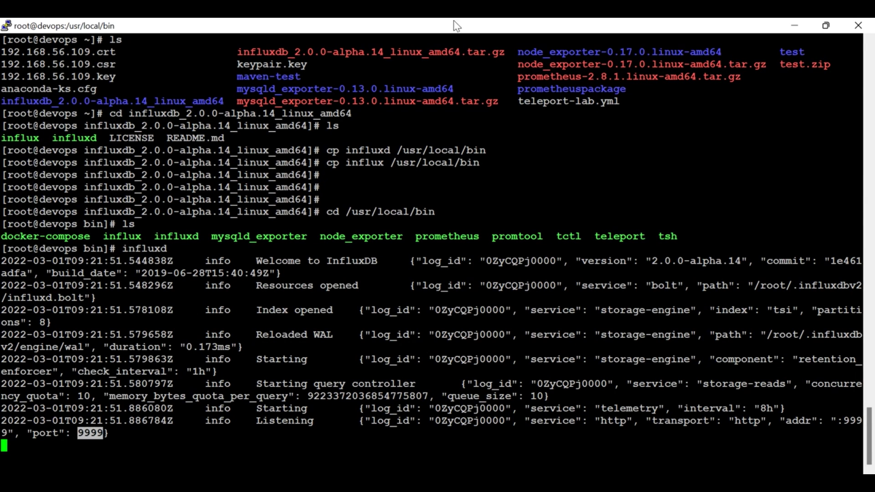
Open a duplicate PuTTY session, log in as root, and maximize it.
right_click(280, 26)
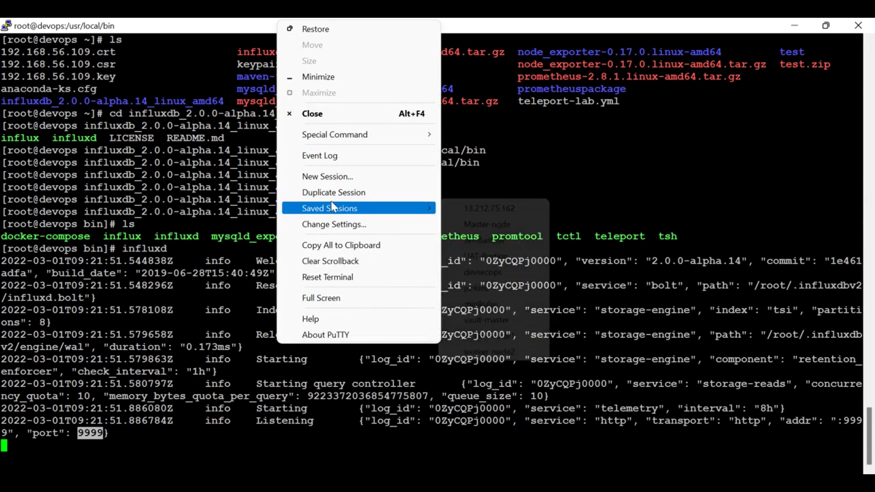
click(356, 193)
text(root)
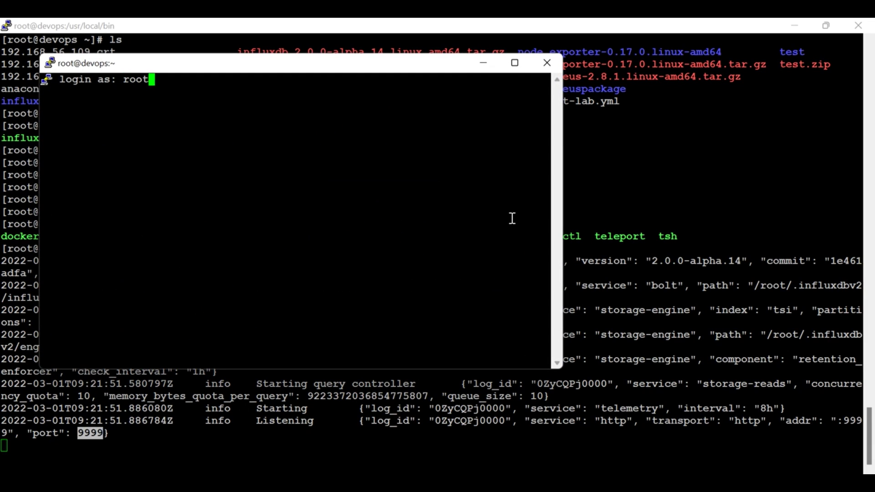
key(Return)
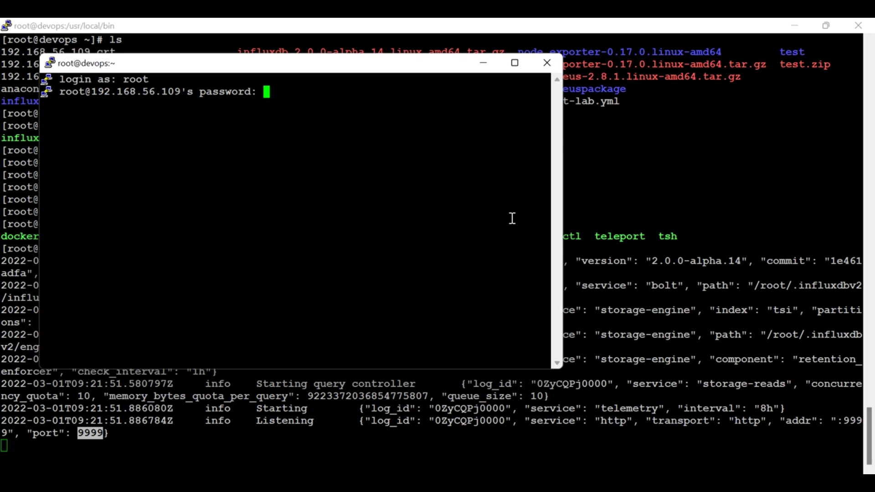
key(Return)
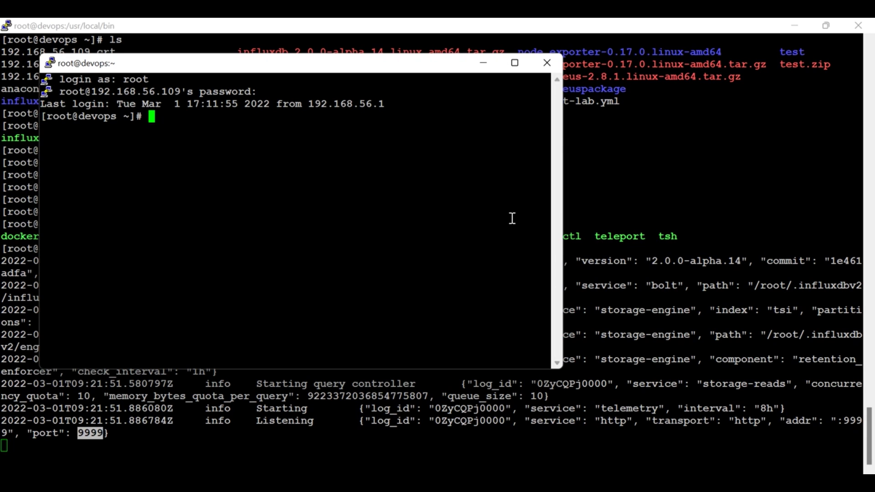
click(515, 63)
Confirm with netstat -tunlp that influxd listens on port 9999, then open Chrome.
text(netstat -tunlp)
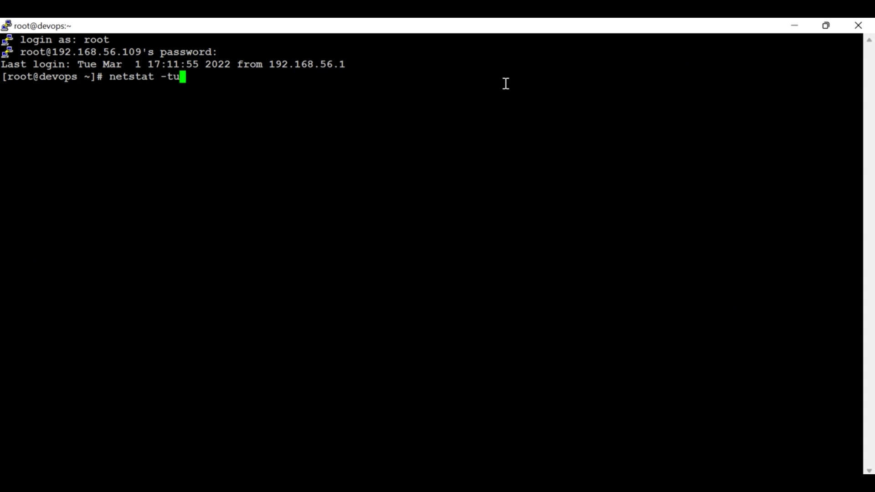
key(Return)
double_click(162, 223)
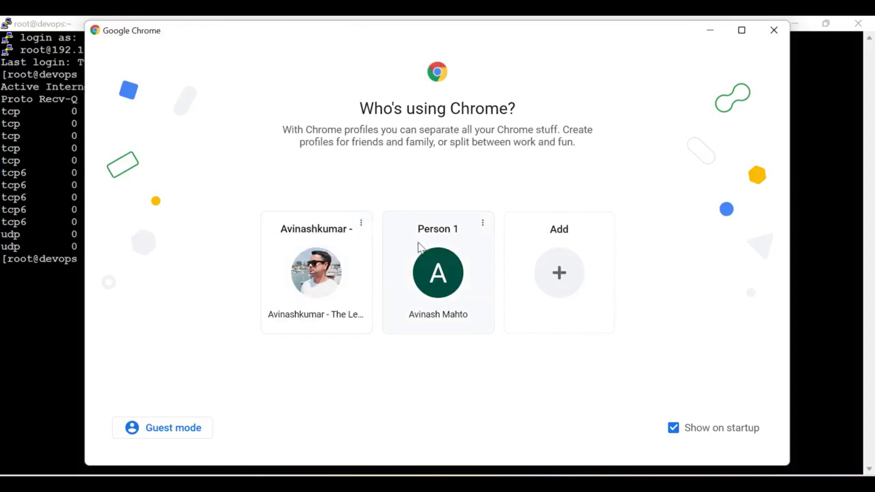
click(416, 248)
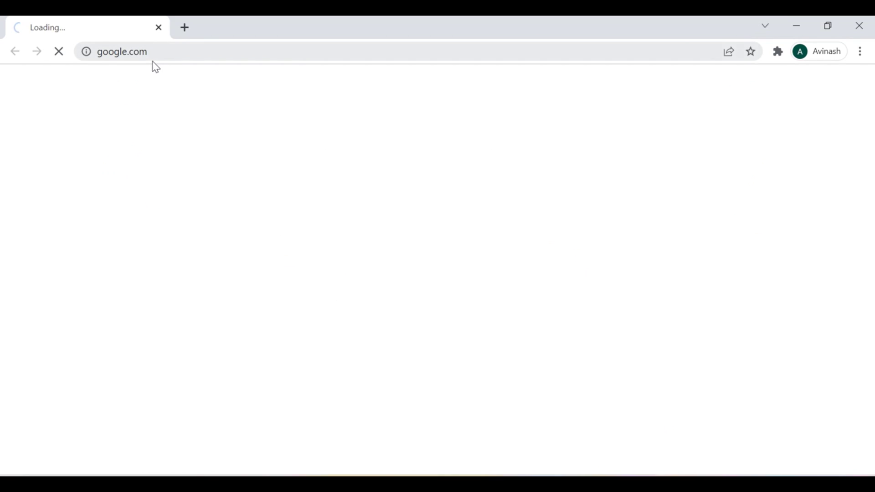
click(212, 55)
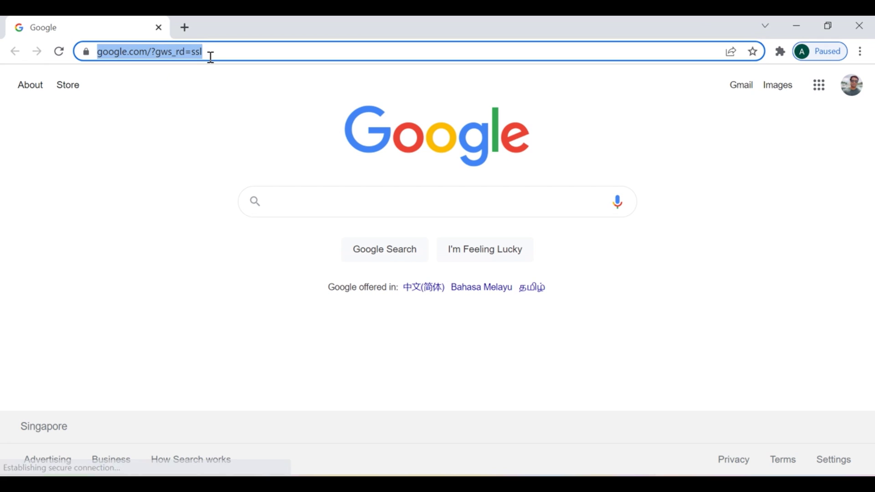
text(http:)
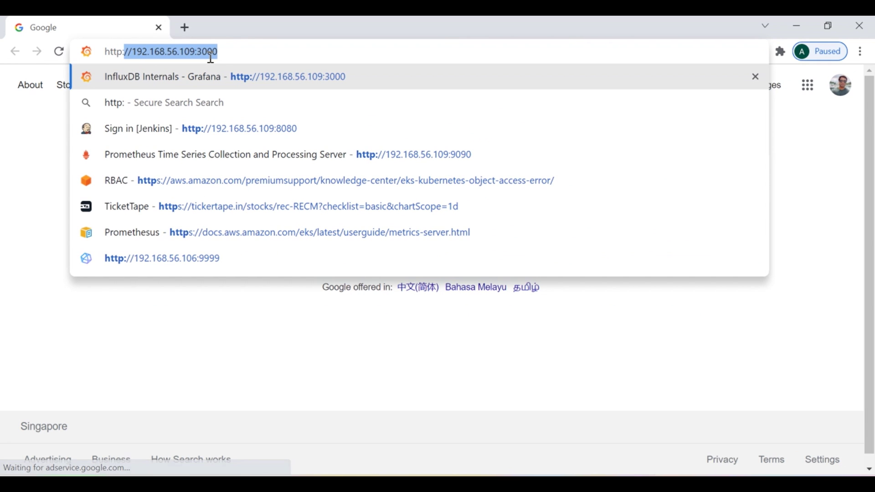
key(Right)
key(BackSpace)
key(BackSpace)
key(BackSpace)
key(BackSpace)
key(BackSpace)
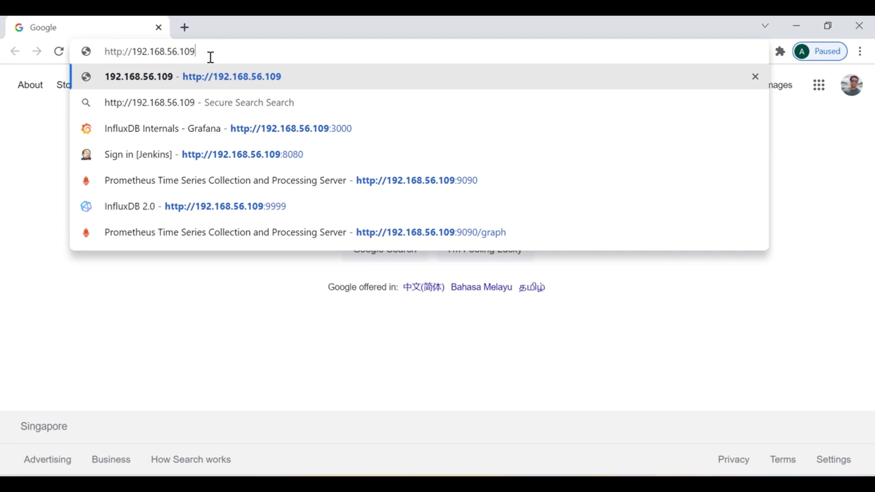
text(:999)
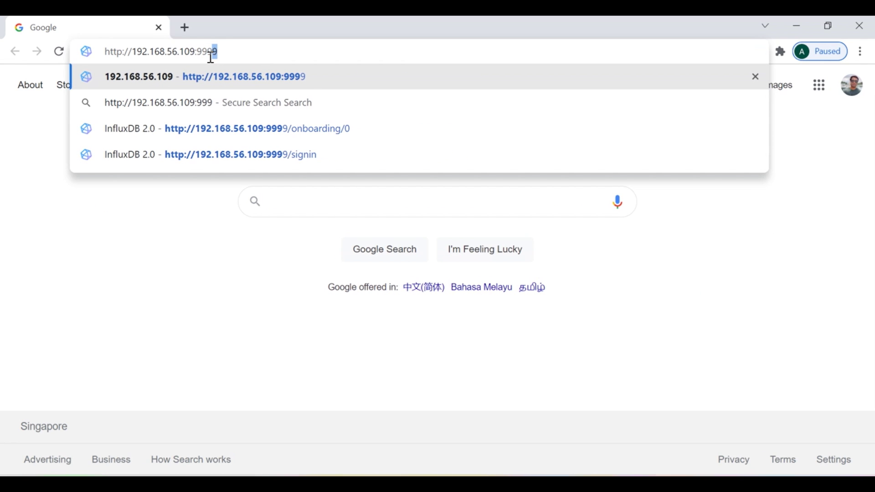
text(9)
key(Return)
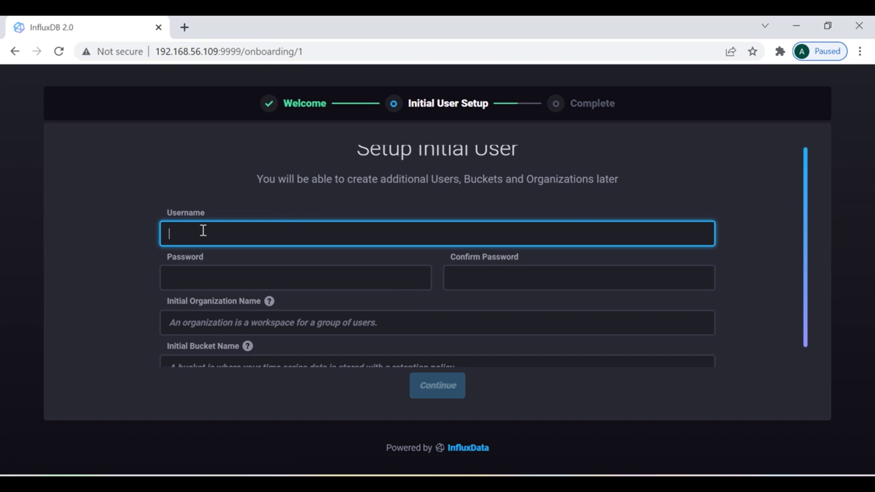
Enter the admin username and the account password with its confirmation.
text(dmin)
click(204, 277)
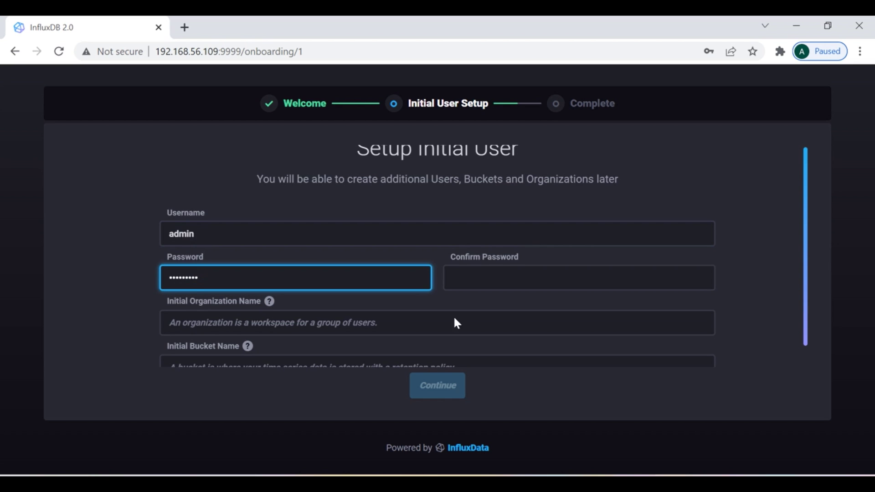
click(522, 281)
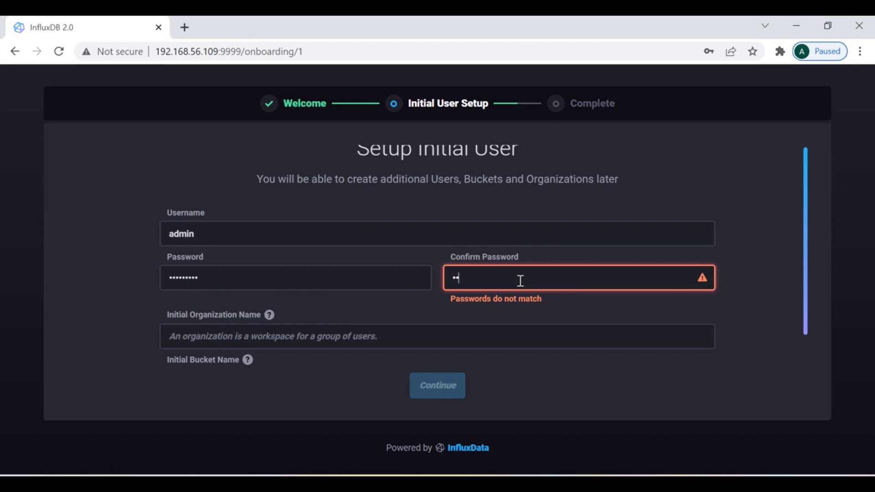
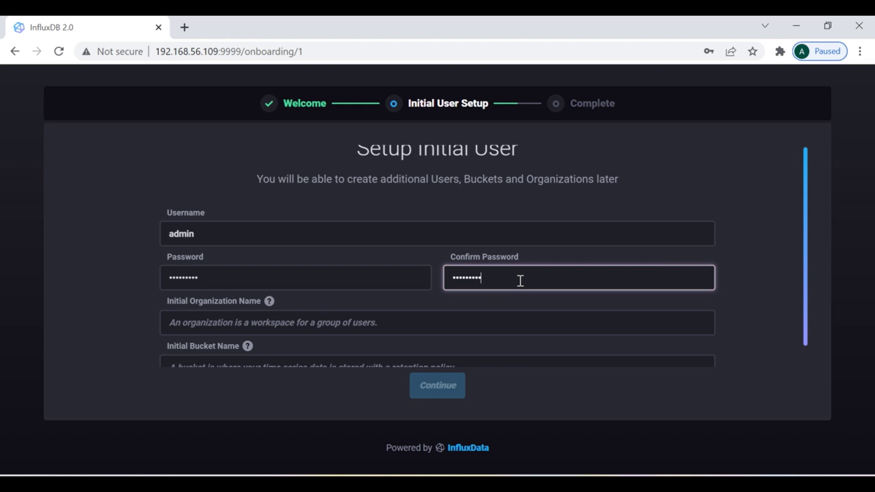
Set the initial organization to DevOps and the initial bucket to monitoring.
scroll(411, 300, down, 1)
click(184, 302)
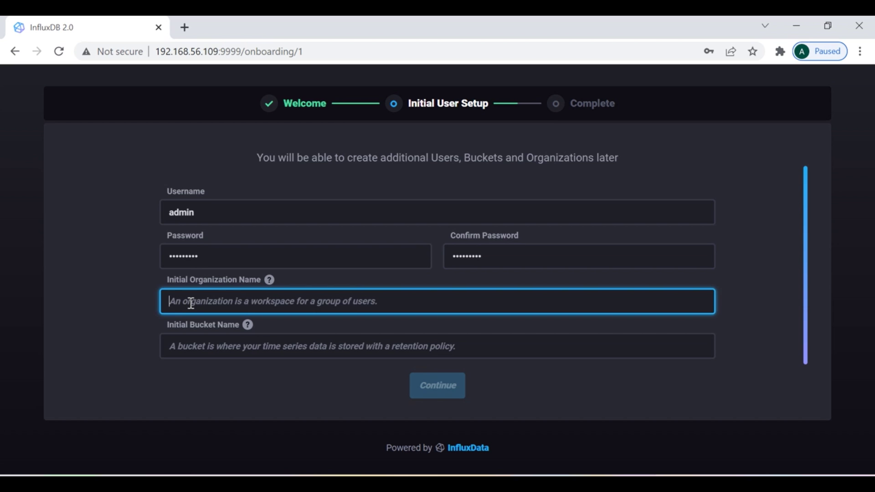
text(DevOp)
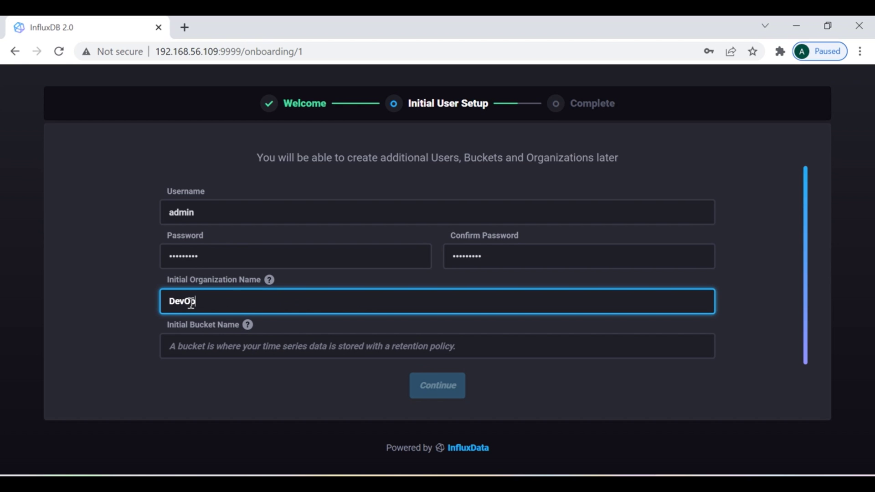
text(s)
click(208, 345)
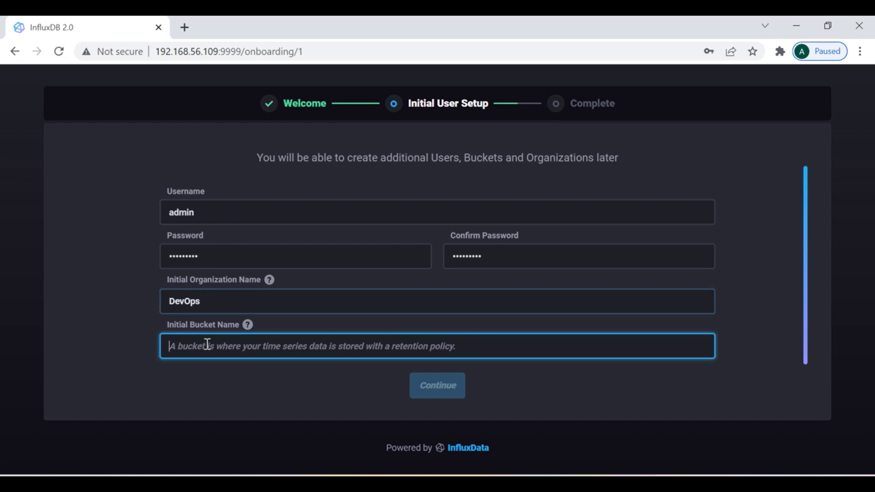
text(de)
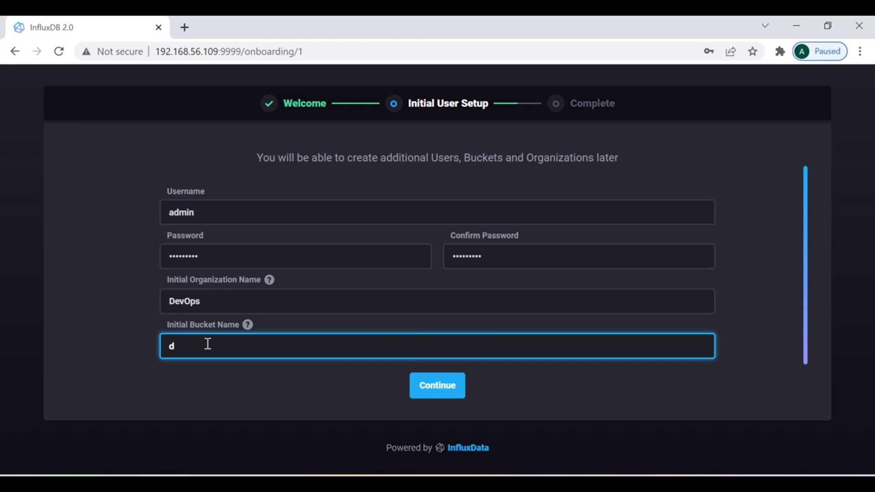
key(BackSpace)
text(moni)
Submit the onboarding, dismiss Chrome's save-password prompt, and choose the Advanced setup.
click(438, 388)
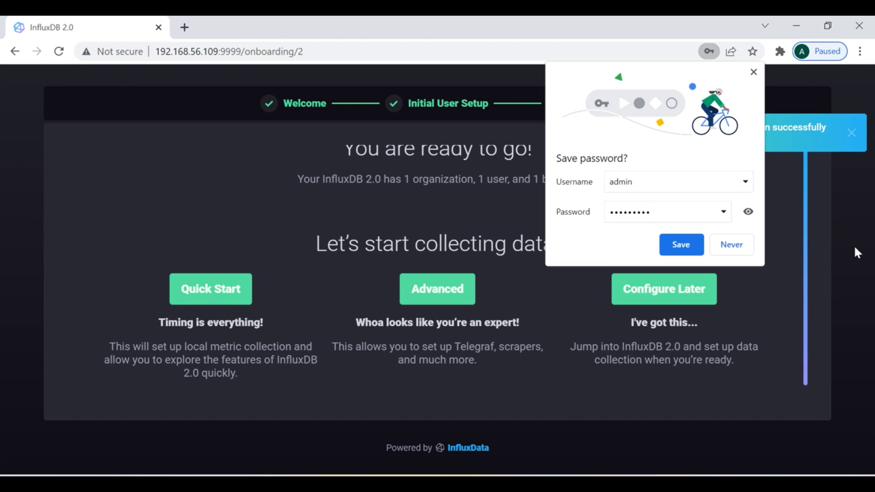
click(753, 72)
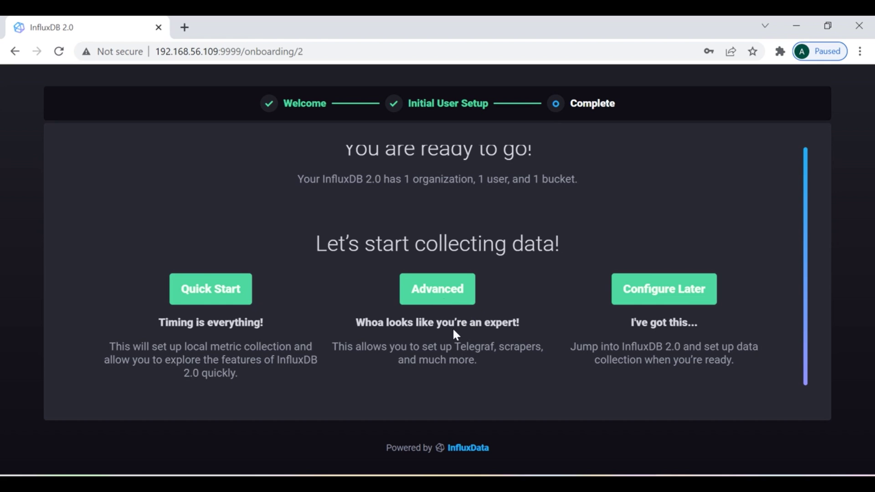
click(441, 296)
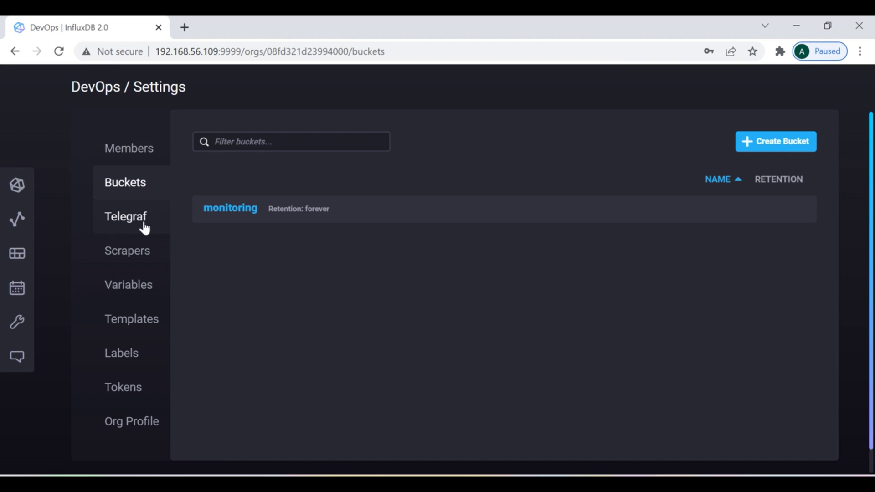
Create a new Telegraf configuration for bucket monitoring with the System plugin selected.
click(128, 225)
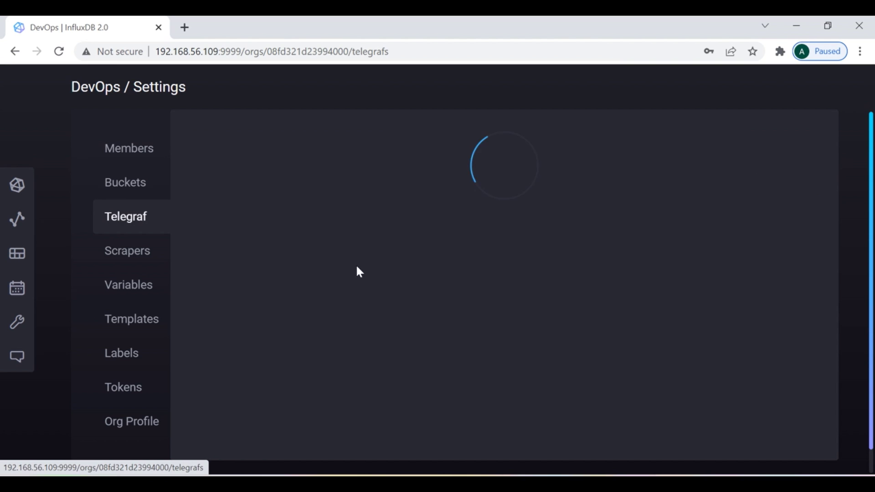
click(507, 272)
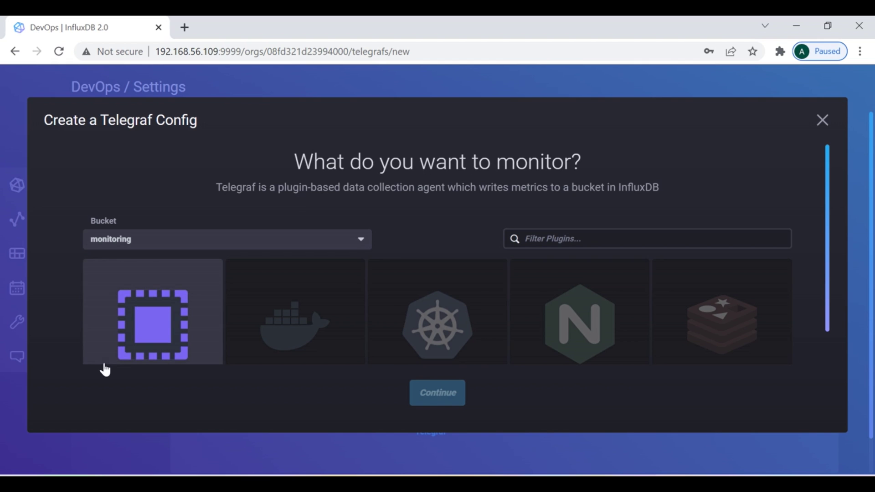
scroll(191, 291, down, 1)
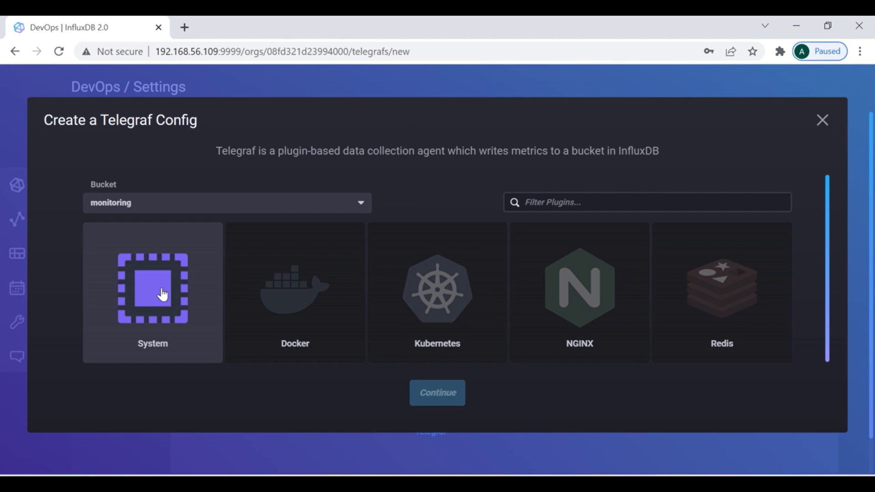
click(154, 310)
Continue to the plugin configuration and begin entering the description 'Telegraf'.
click(435, 396)
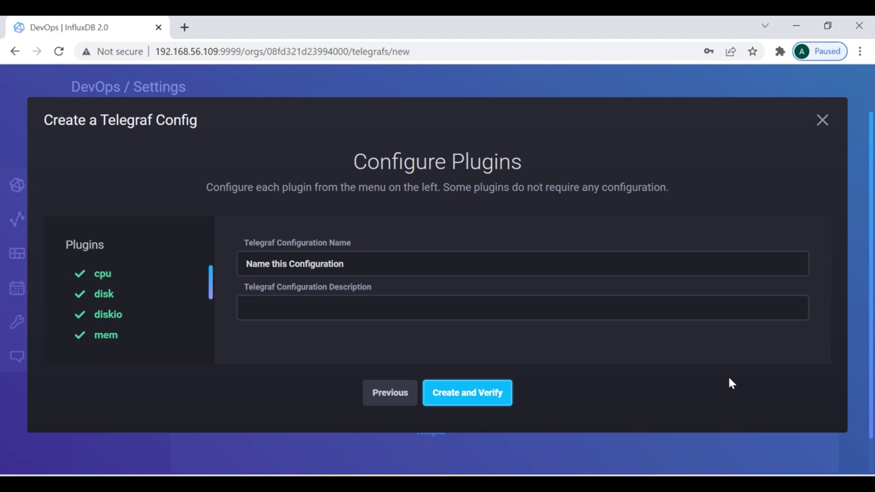
click(291, 306)
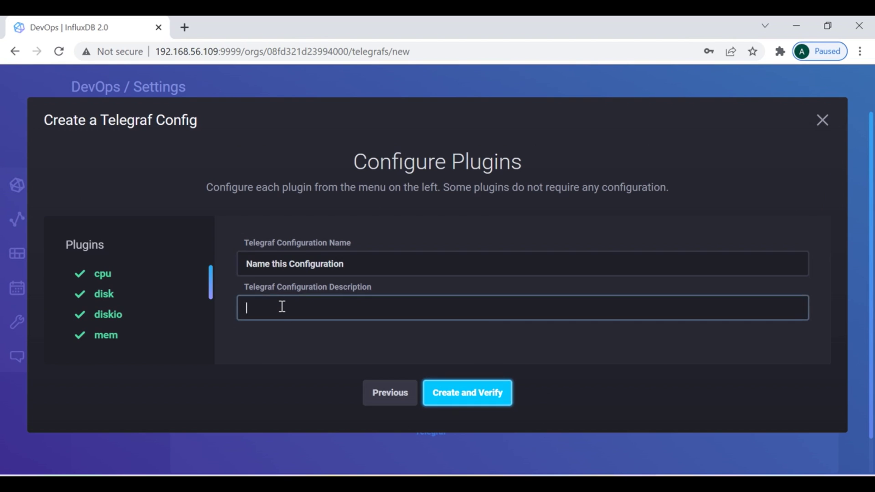
text(Telegrapfs)
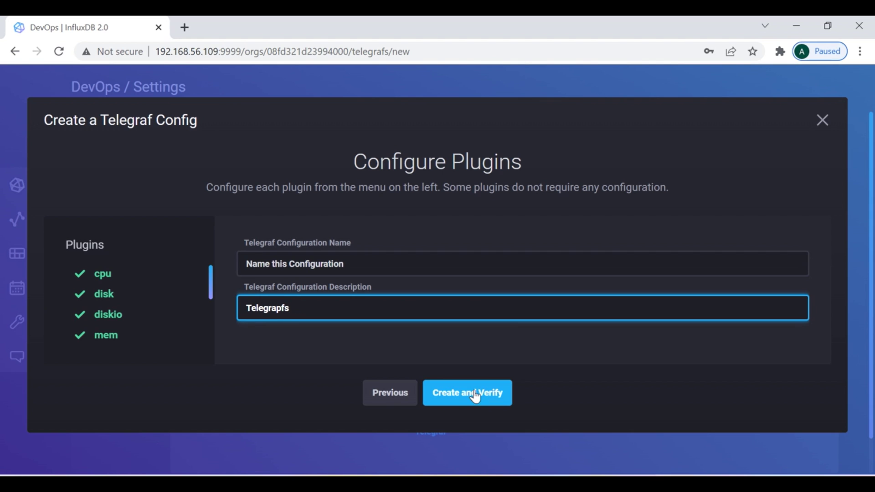
Save the System Telegraf configuration and move on to its test page.
click(475, 396)
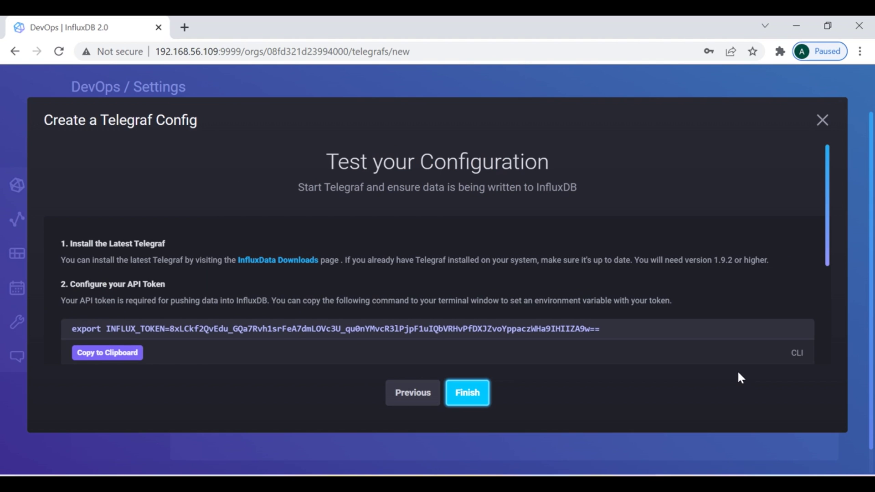
scroll(573, 291, down, 4)
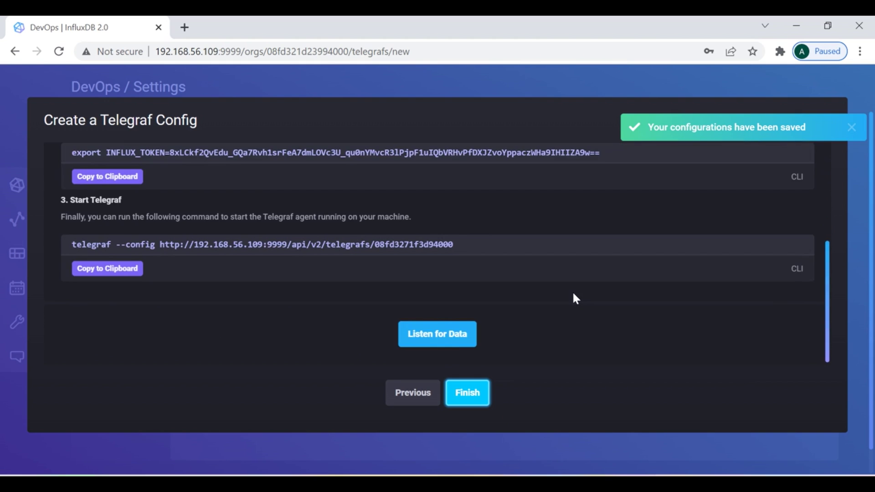
scroll(573, 291, up, 3)
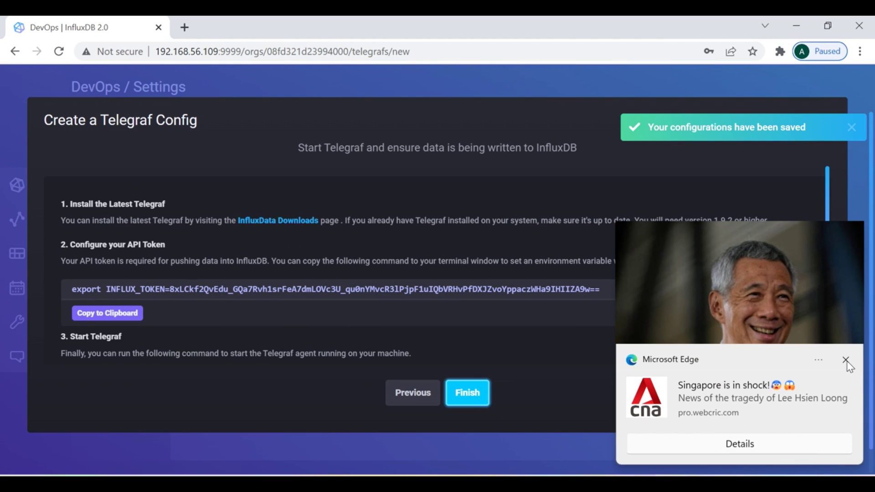
Copy the API token export command to the clipboard.
click(846, 361)
click(103, 314)
click(441, 481)
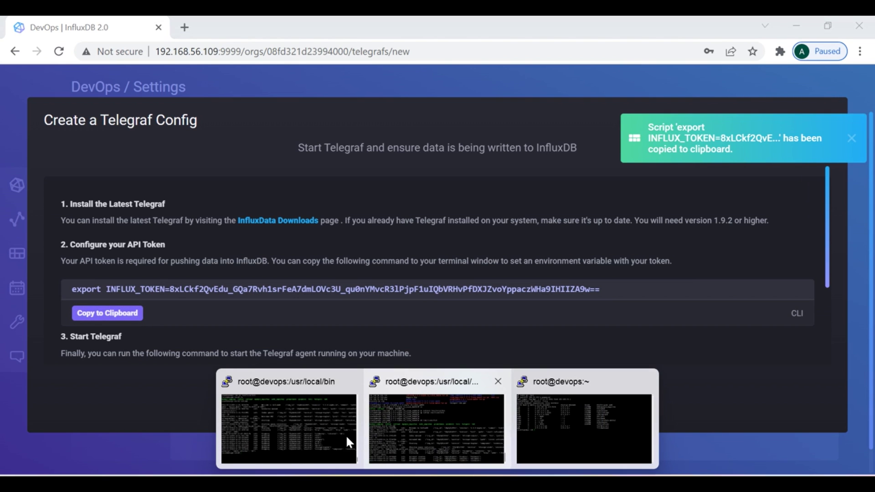
Paste and run the INFLUX_TOKEN export command in the root home-directory PuTTY session.
click(307, 428)
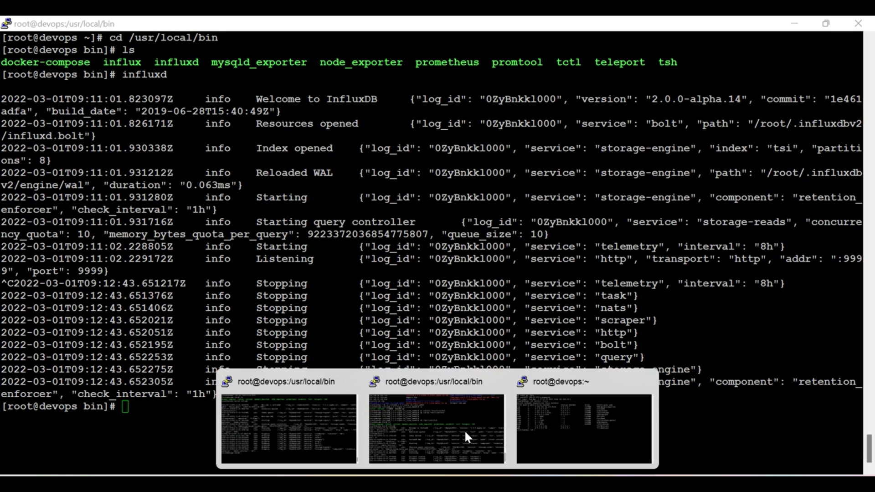
click(447, 436)
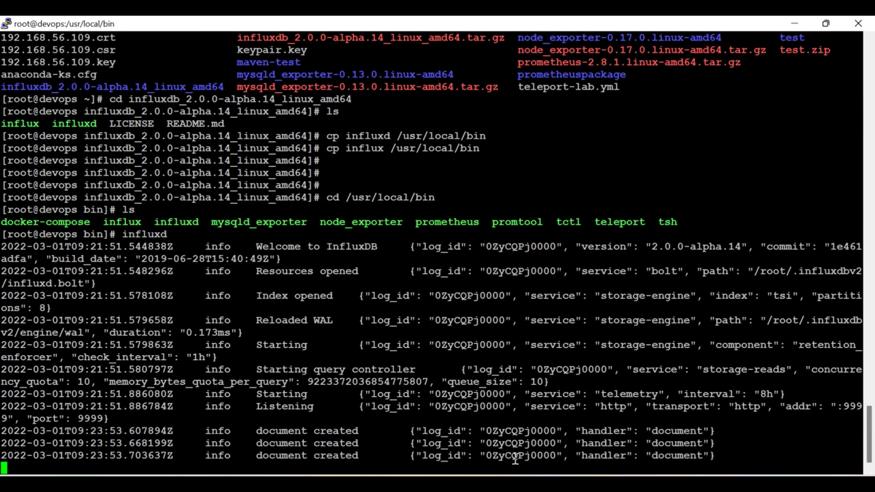
mouse_move(438, 484)
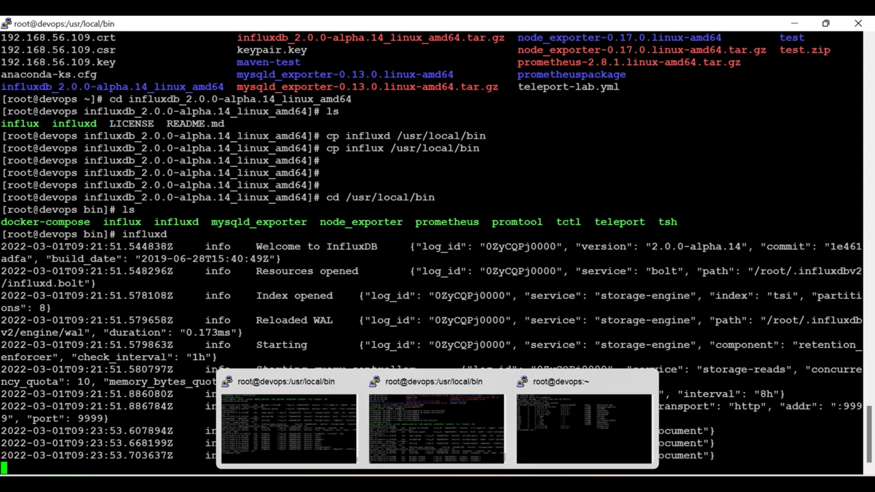
click(569, 428)
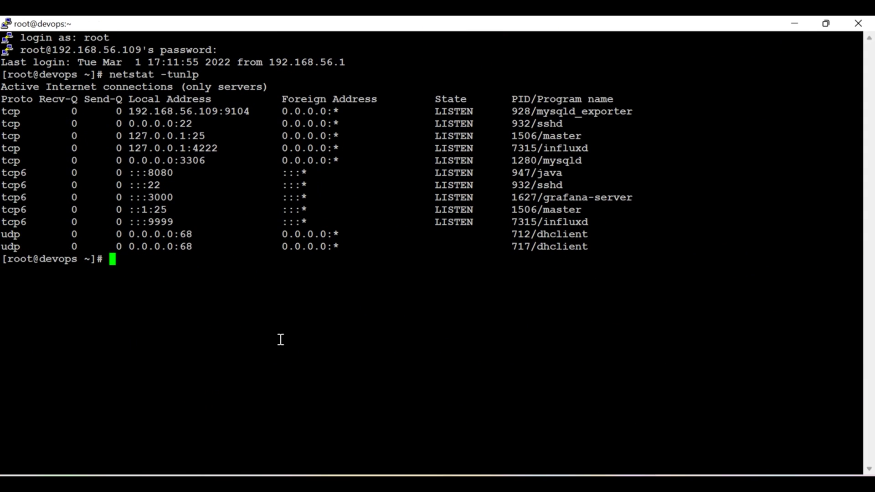
right_click(303, 352)
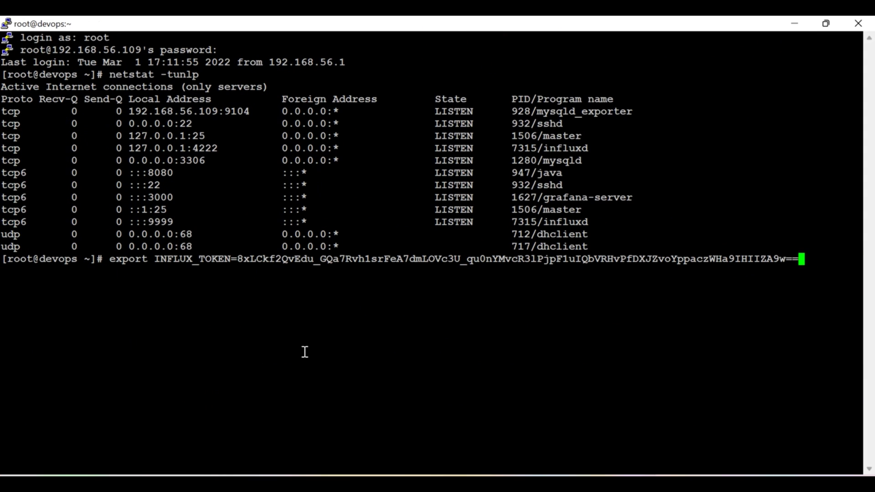
key(Return)
Select the telegraf --config start command on the InfluxDB setup page.
key(alt+Tab)
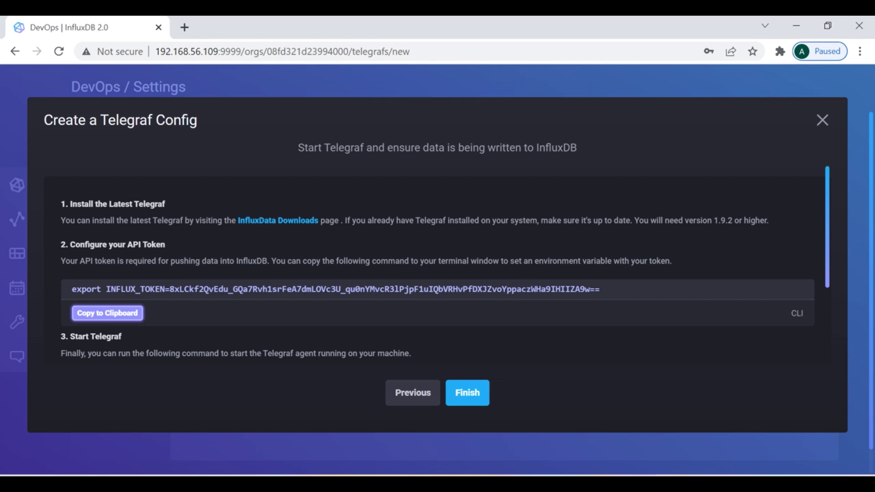
scroll(251, 319, down, 3)
drag(69, 241, 465, 245)
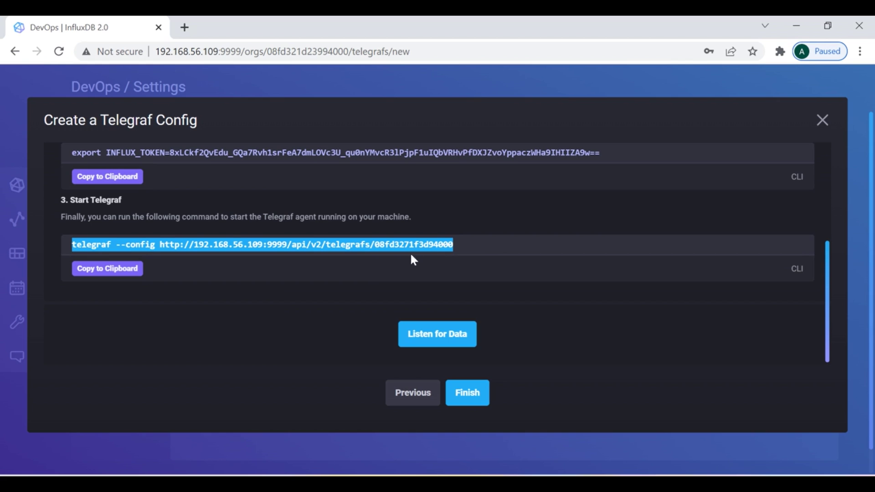
Run the telegraf --config command with ' &' in PuTTY; it fails with 'telegraf: command not found'.
mouse_move(469, 470)
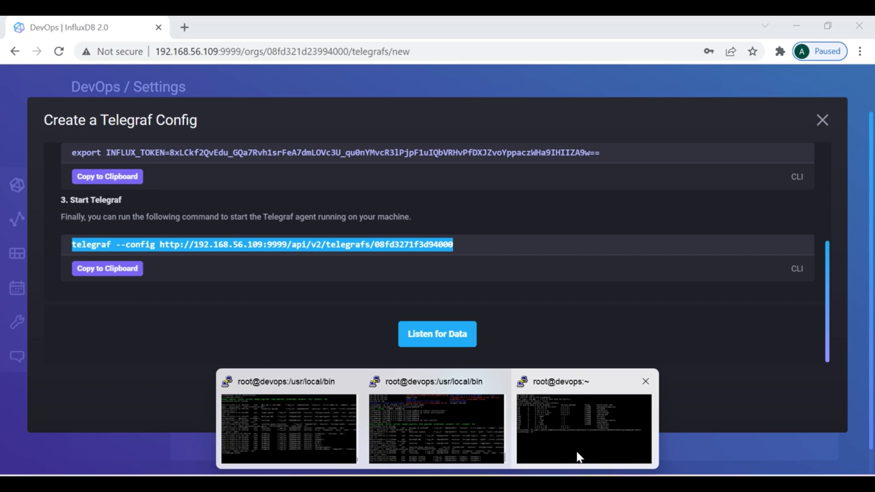
click(583, 455)
right_click(516, 397)
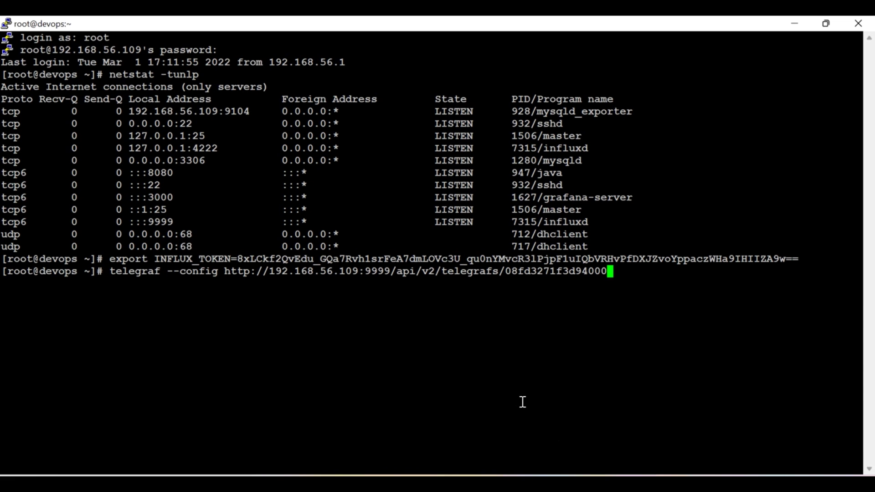
text(&)
key(Return)
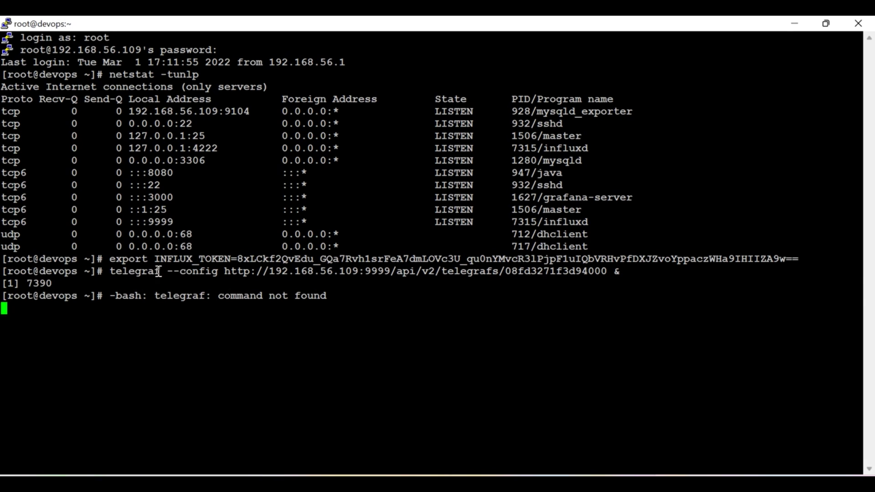
key(ctrl+c)
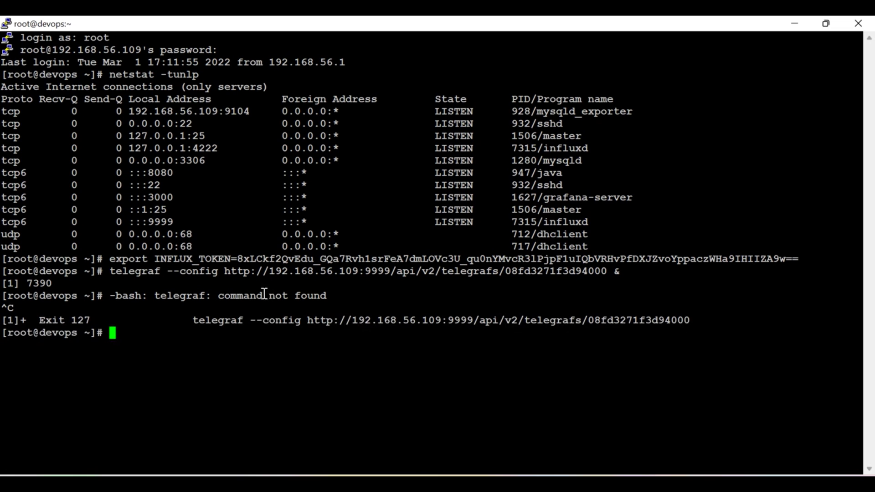
click(498, 484)
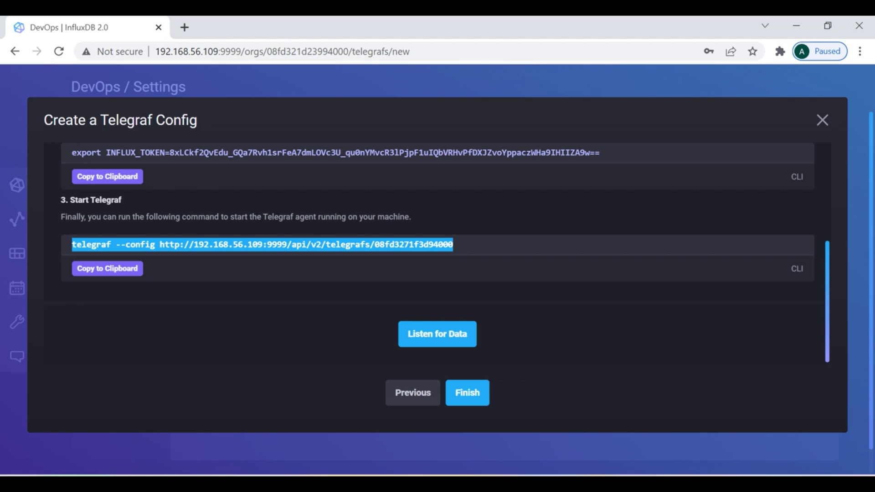
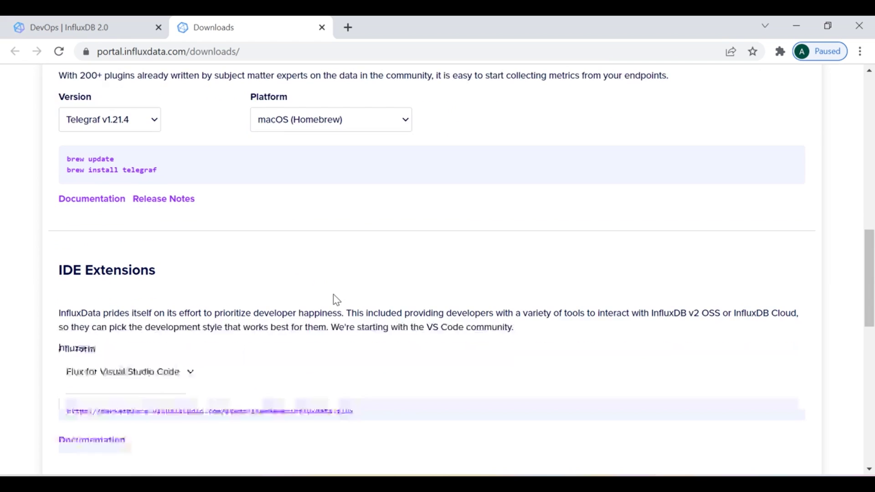
Choose Telegraf v1.21.4 for Red Hat & CentOS and select the rpm wget command line.
scroll(335, 304, up, 3)
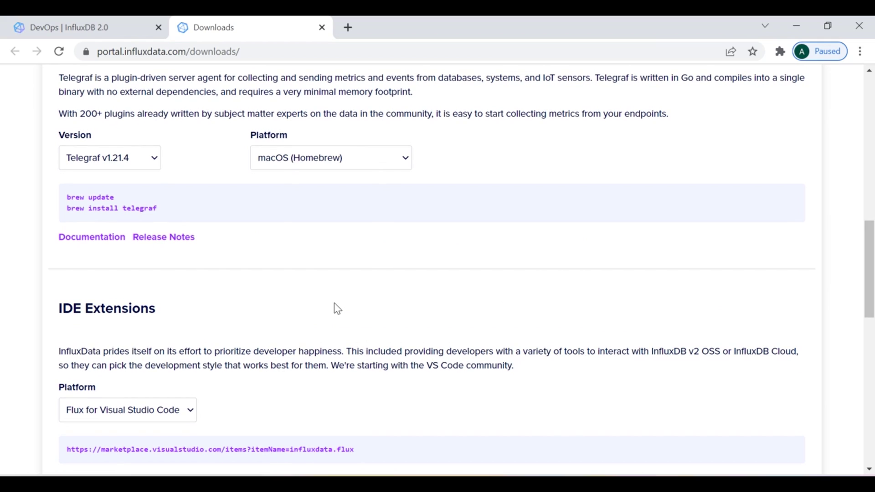
click(144, 160)
click(143, 159)
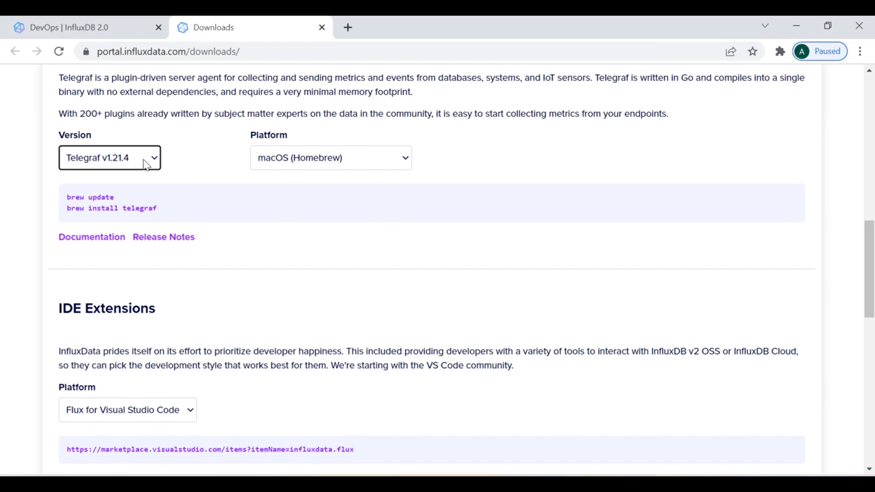
click(336, 158)
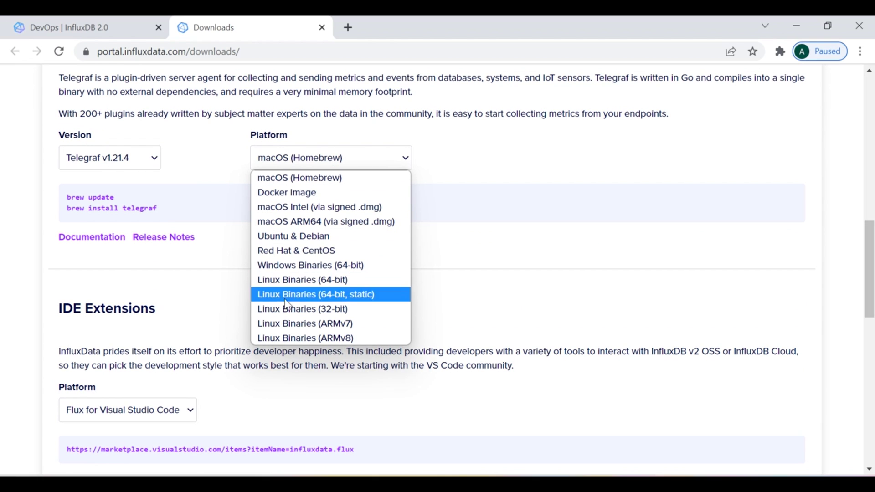
click(292, 250)
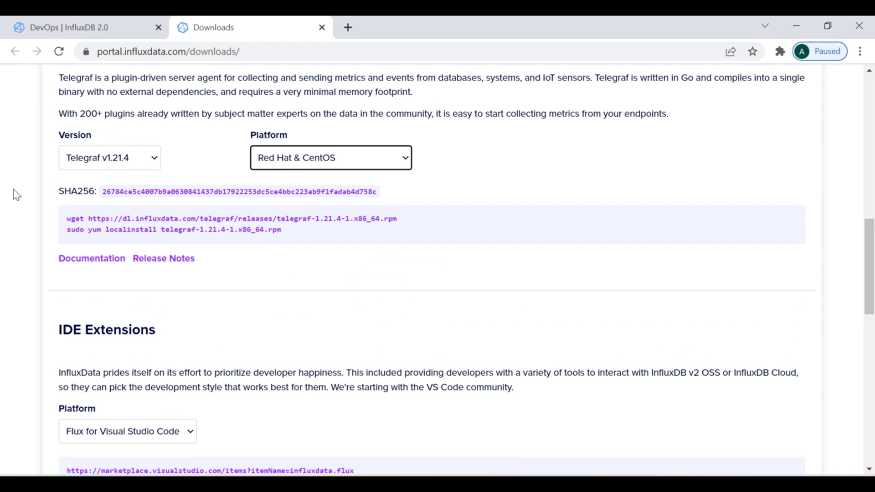
drag(67, 220, 406, 229)
key(ctrl+c)
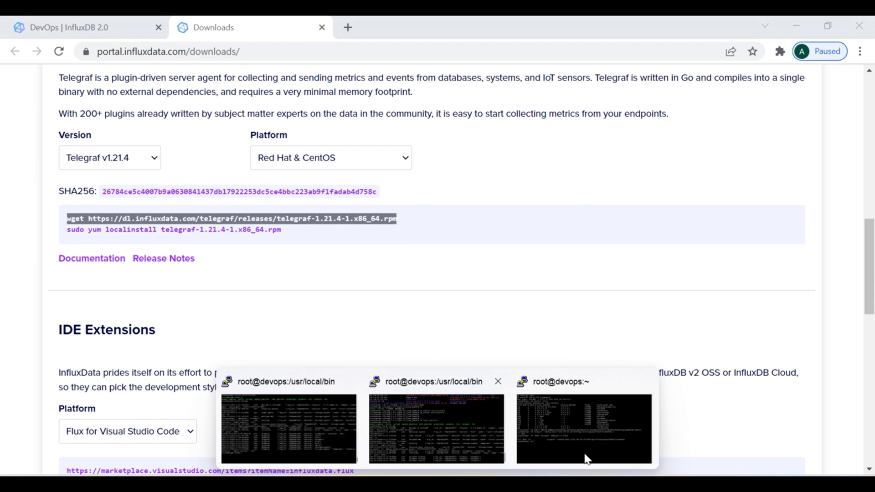
Download the Telegraf rpm in PuTTY with the pasted wget command, retrying after the DNS failure.
click(587, 461)
right_click(538, 389)
key(Return)
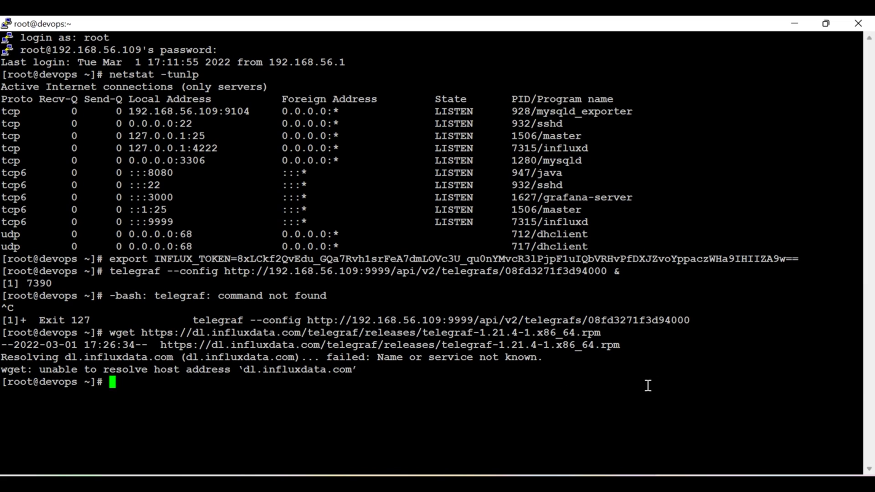
key(Up)
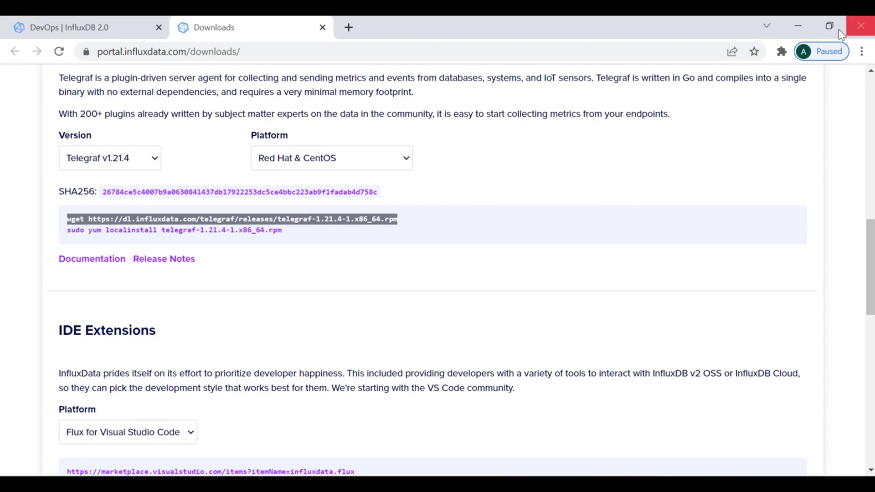
click(797, 26)
right_click(377, 220)
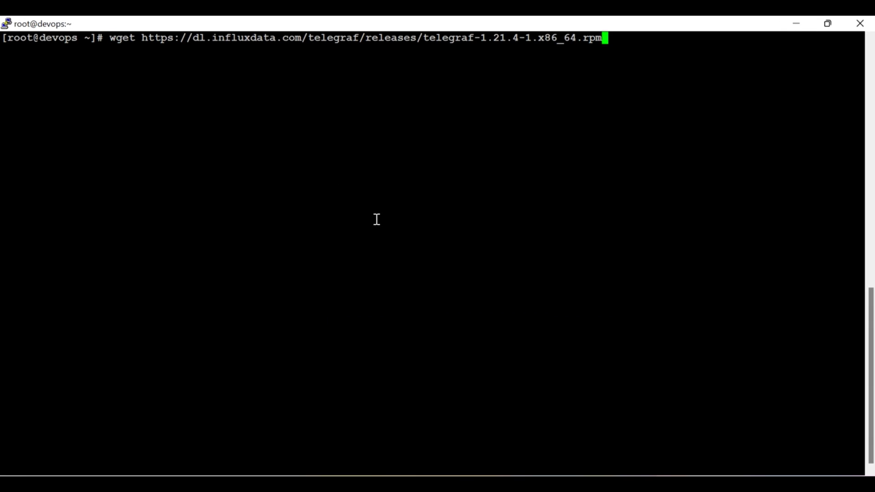
key(Return)
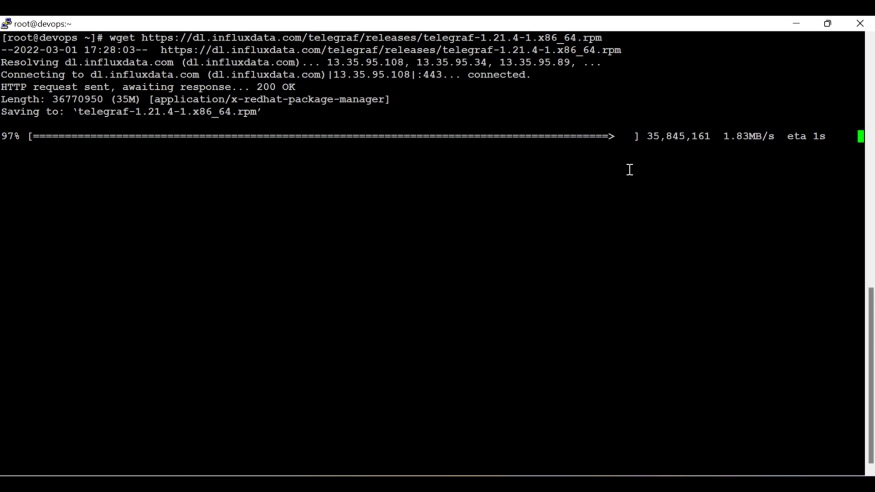
List root's home directory to confirm telegraf-1.21.4-1.x86_64.rpm is there.
text(ls)
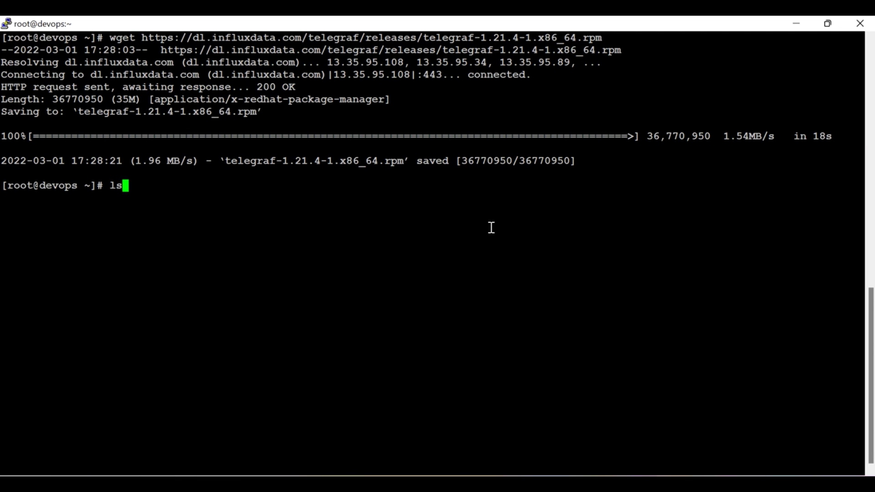
key(Return)
double_click(621, 219)
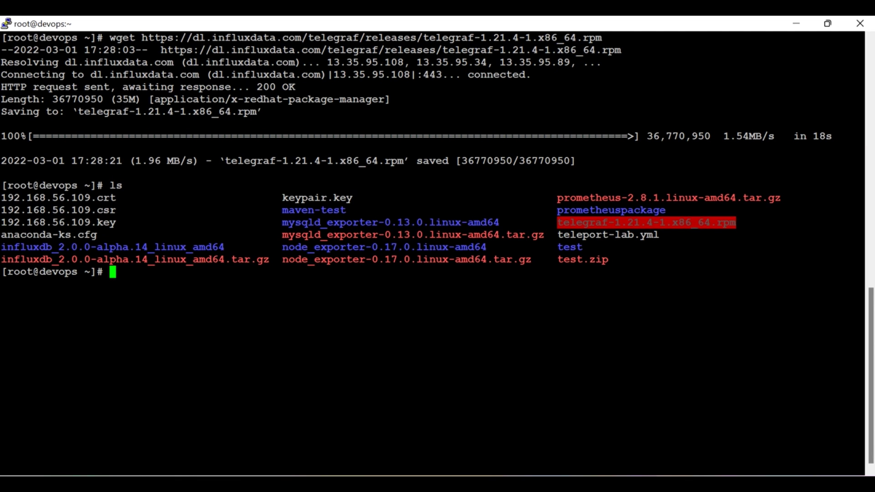
key(alt+Tab)
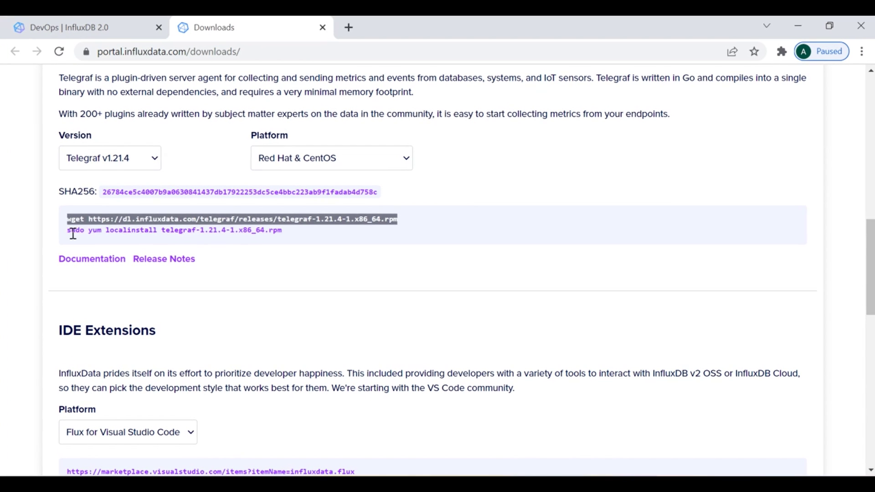
Install the downloaded Telegraf rpm with sudo yum localinstall, confirming with y.
drag(68, 230, 306, 234)
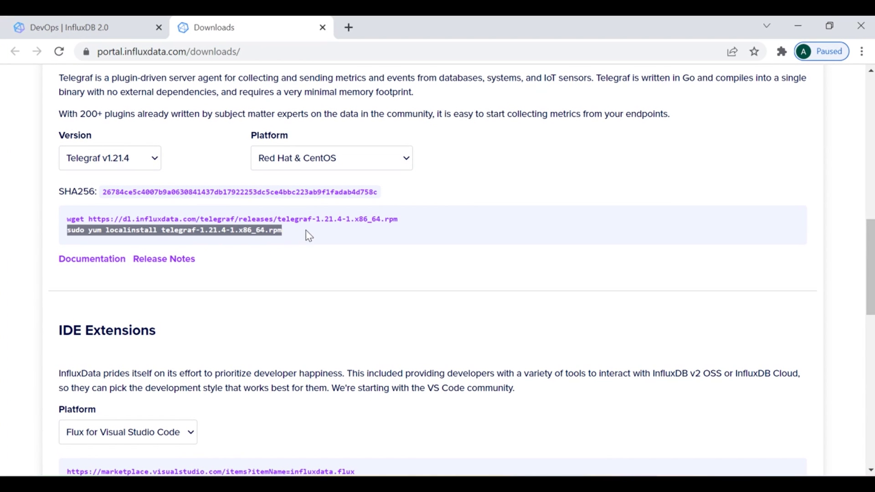
click(830, 25)
key(alt+Tab)
right_click(403, 330)
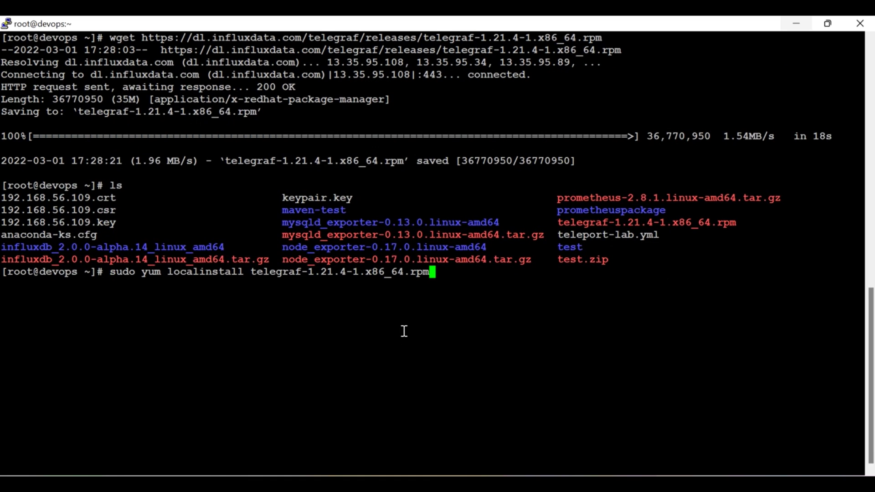
key(Return)
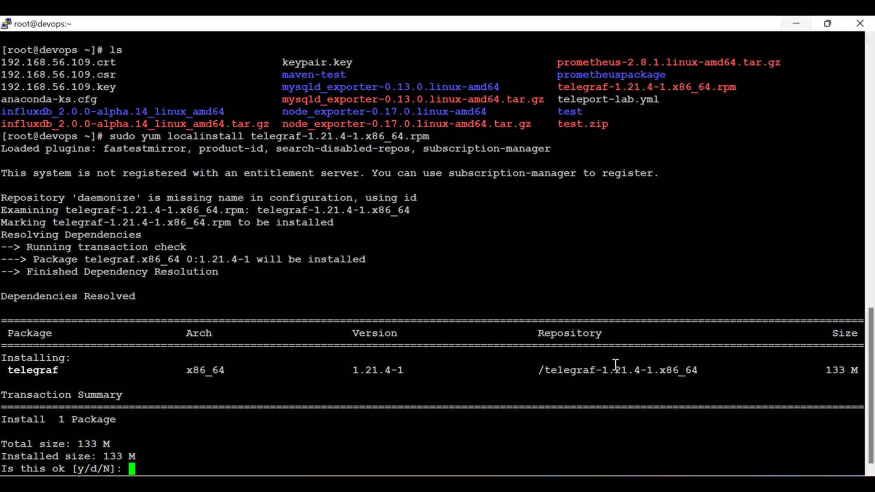
text(y)
key(Return)
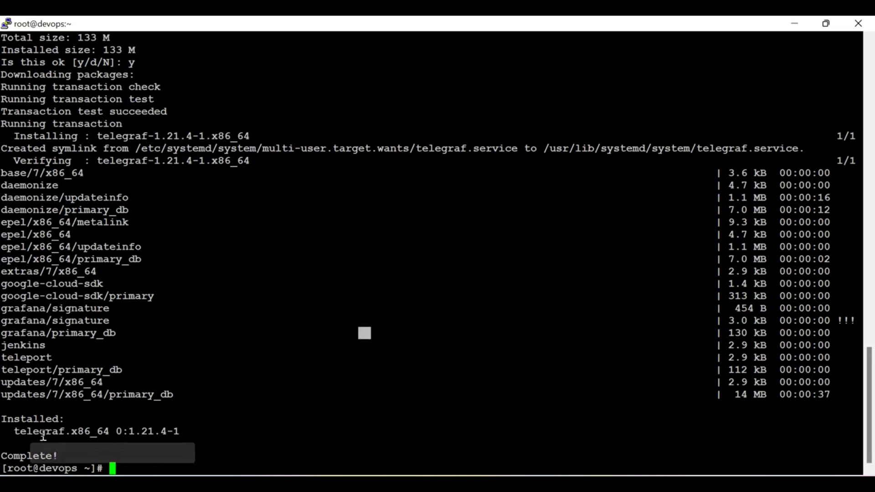
Clear the PuTTY terminal to a fresh root prompt with Ctrl+L.
drag(17, 432, 182, 432)
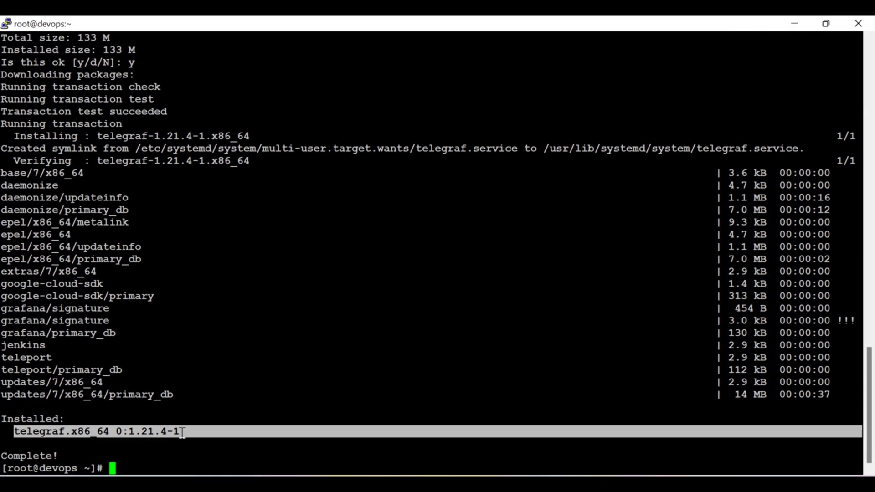
click(231, 402)
key(ctrl+l)
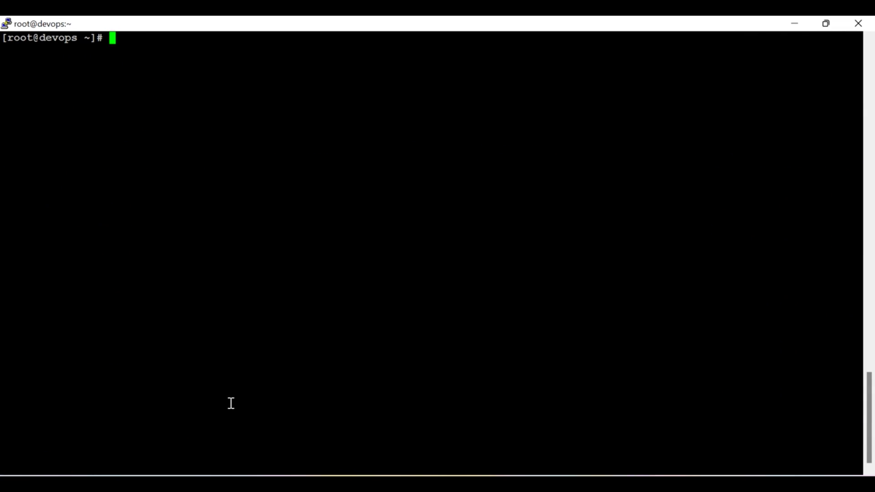
Export the INFLUX_TOKEN API token in PuTTY from the InfluxDB Telegraf setup page.
key(alt+Tab)
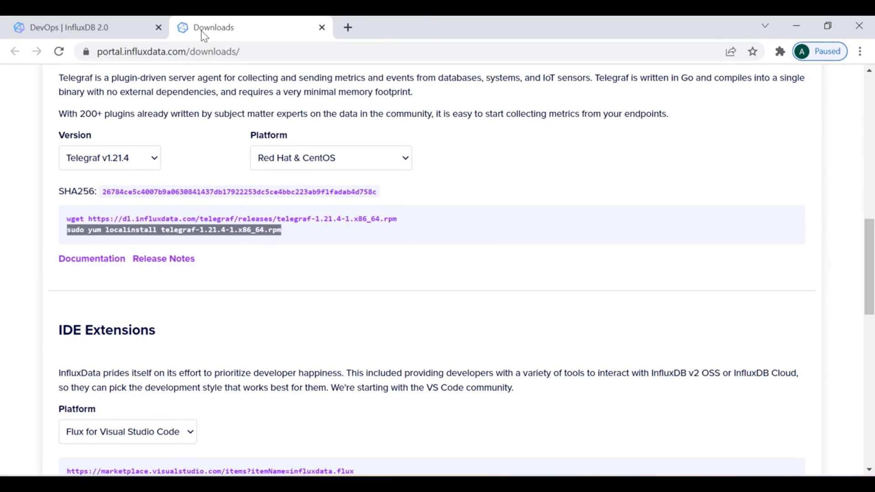
click(104, 29)
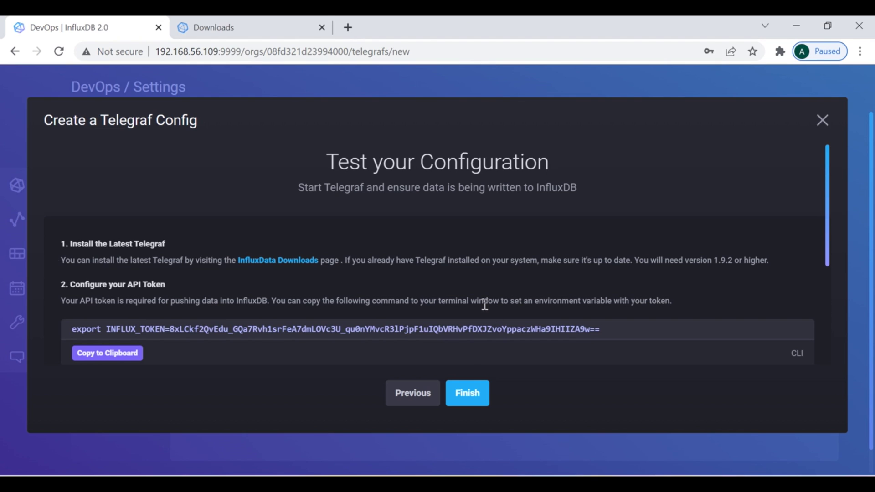
scroll(471, 314, down, 2)
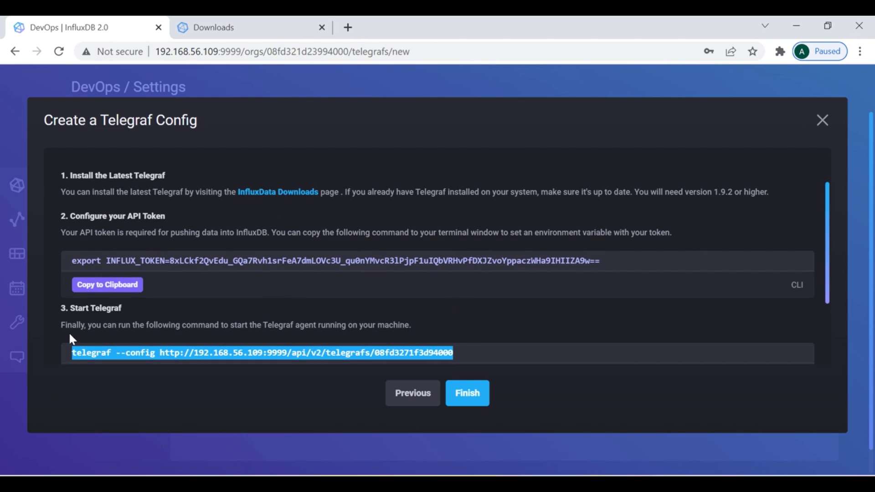
click(116, 285)
mouse_move(498, 458)
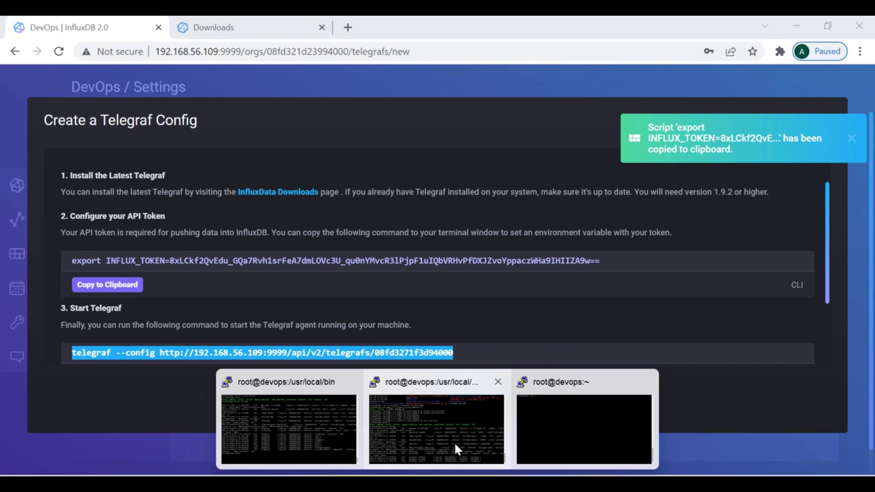
click(568, 428)
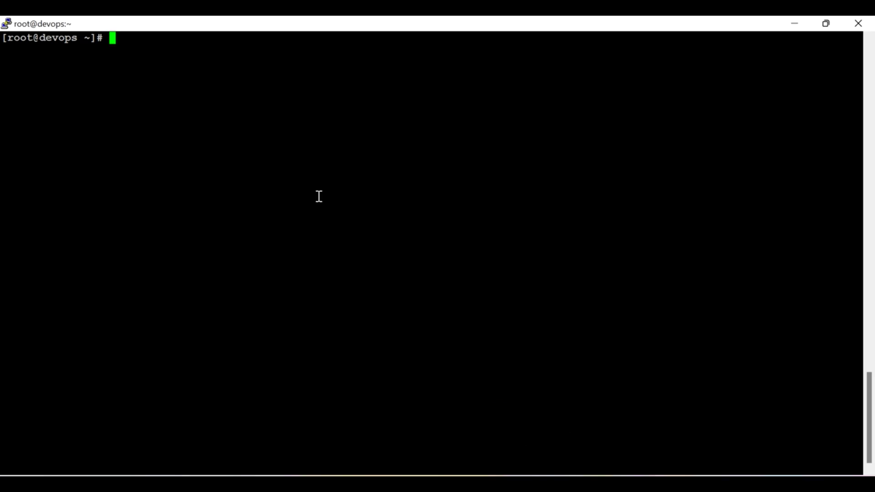
right_click(351, 185)
key(Return)
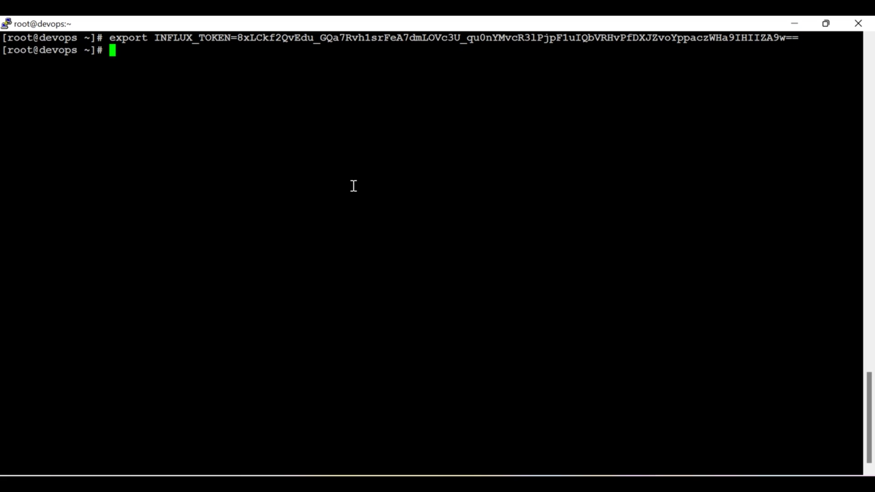
Start Telegraf in the background with the copied telegraf --config command plus ' &'.
key(alt+Tab)
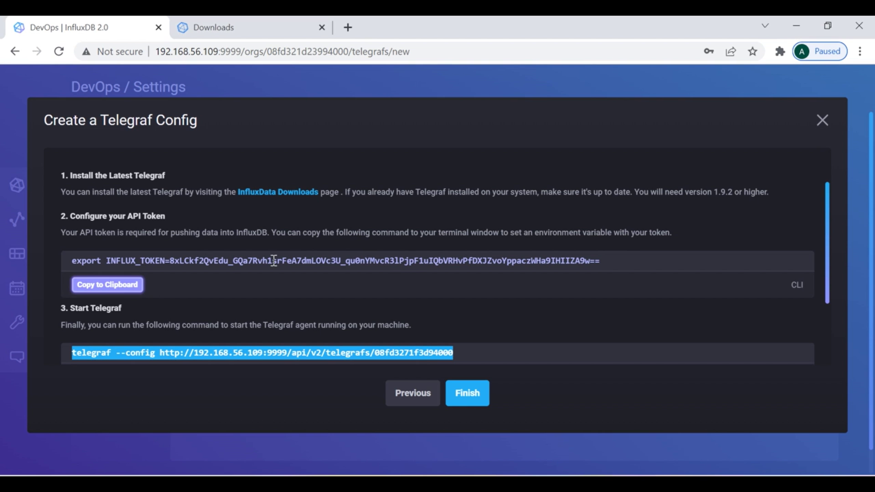
scroll(370, 350, down, 3)
click(126, 276)
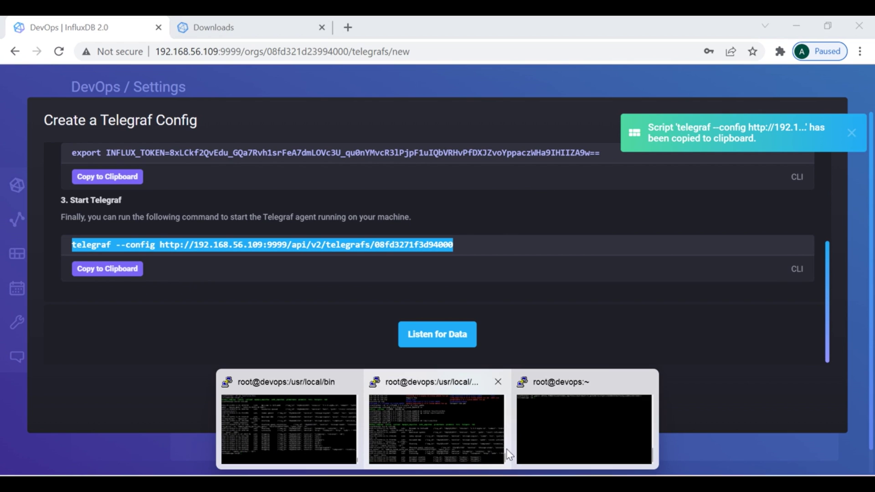
click(560, 444)
right_click(462, 288)
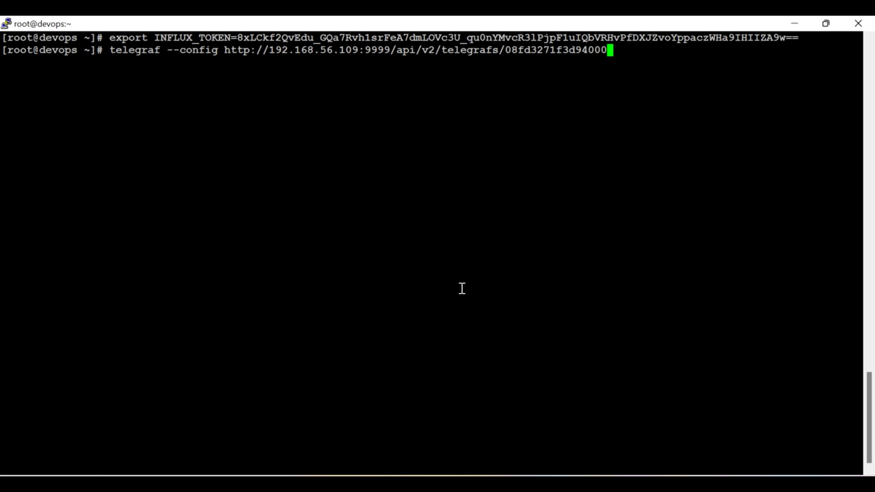
text(&)
key(Return)
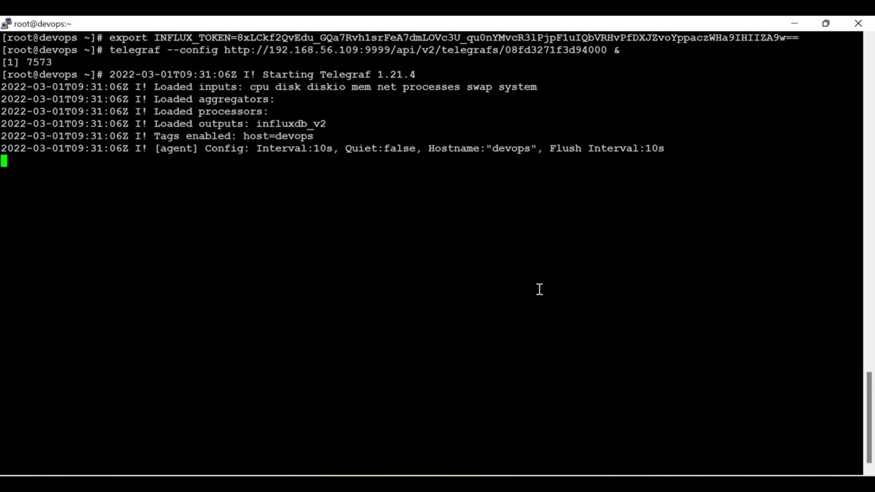
key(Return)
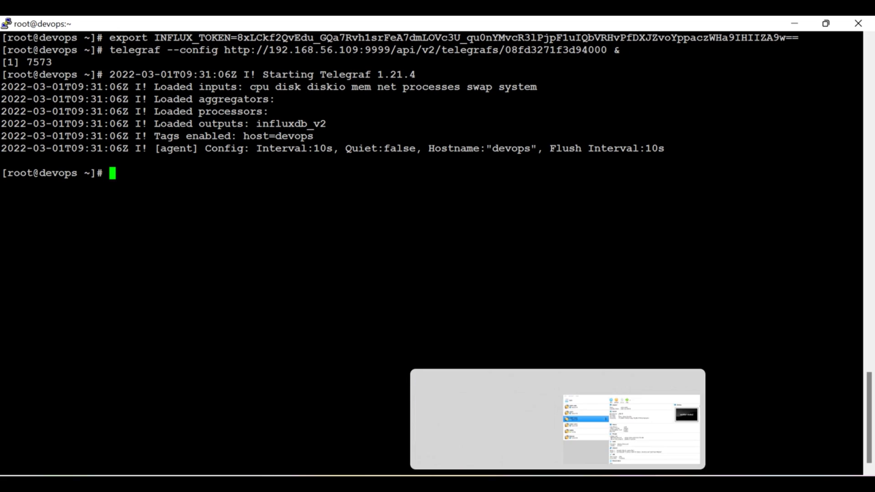
Listen for data until Connection Found! appears, then finish the monitoring bucket's Telegraf configuration.
click(498, 416)
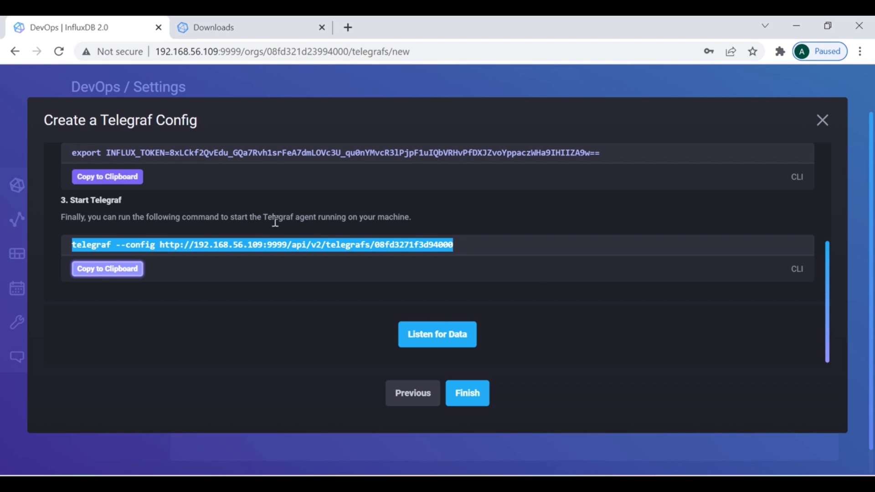
click(700, 297)
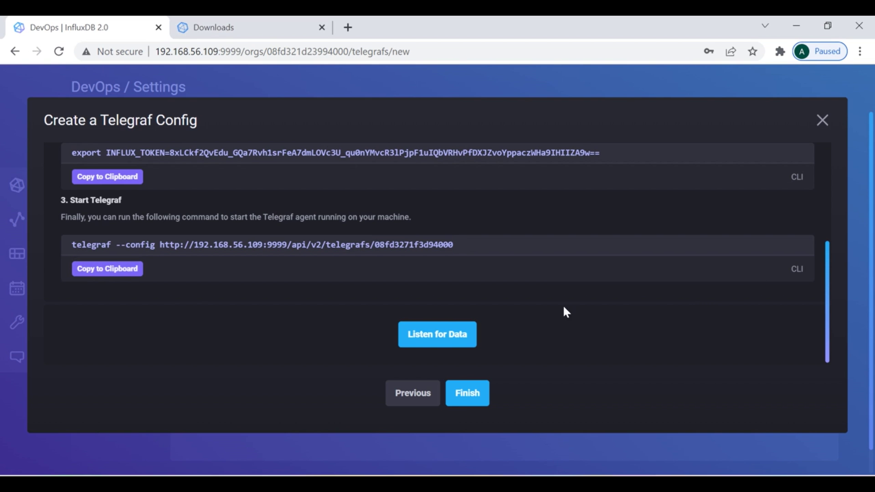
click(437, 342)
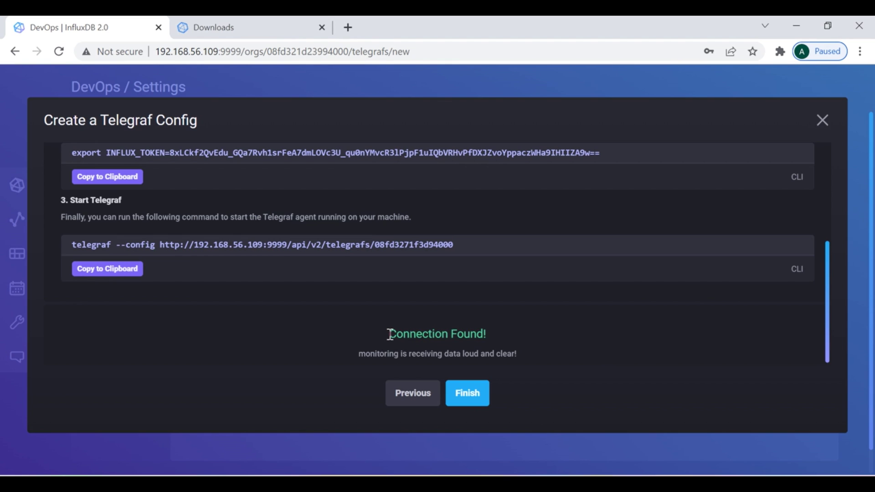
drag(389, 334, 486, 334)
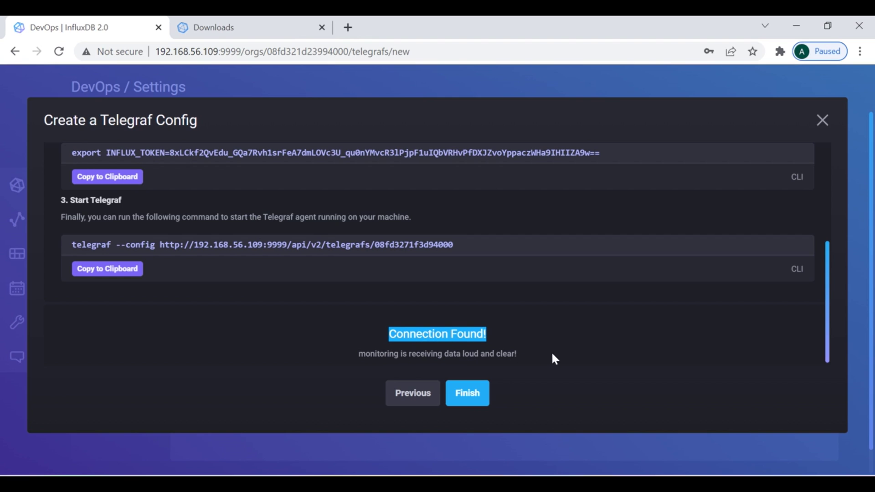
click(470, 396)
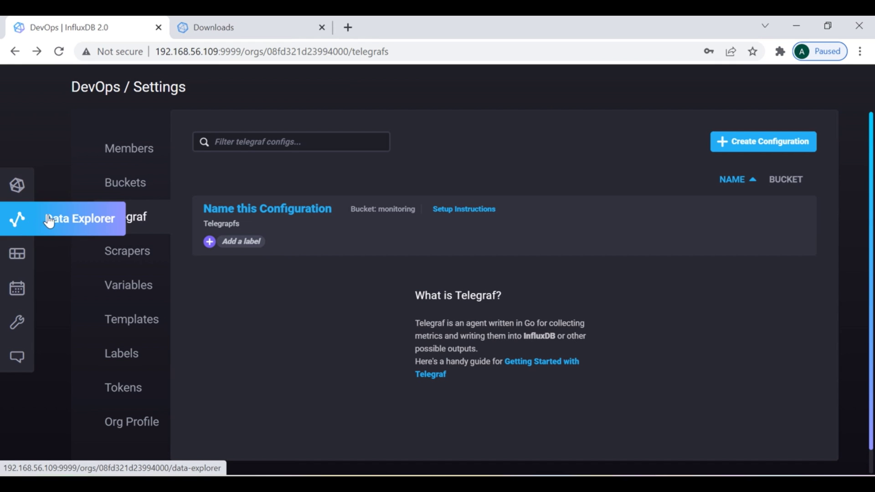
Graph cpu usage_system from the monitoring bucket in Data Explorer.
click(57, 223)
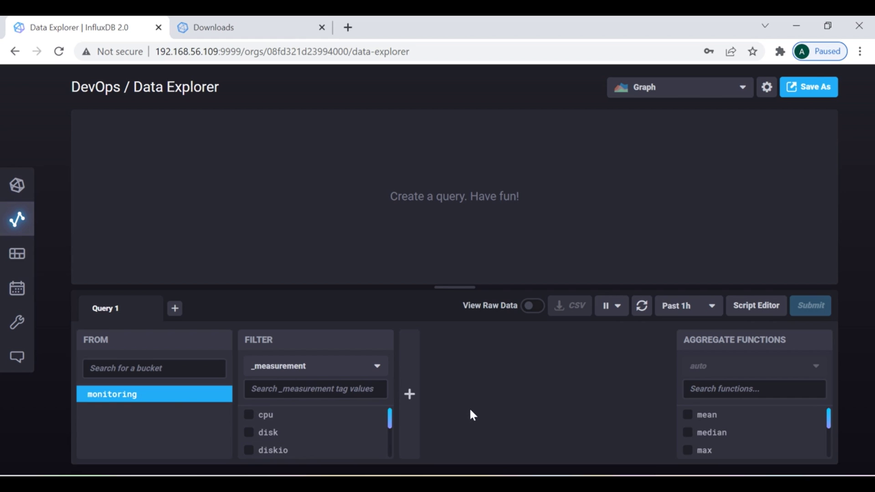
click(250, 417)
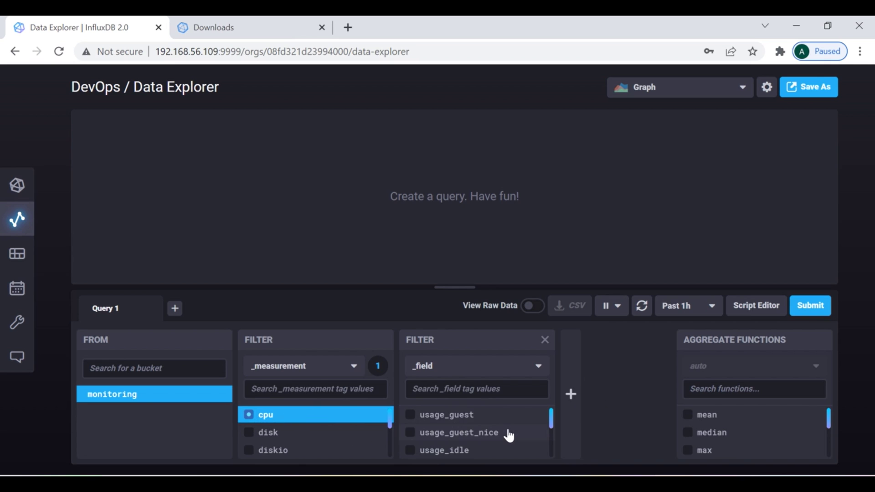
scroll(506, 437, down, 2)
scroll(503, 438, down, 2)
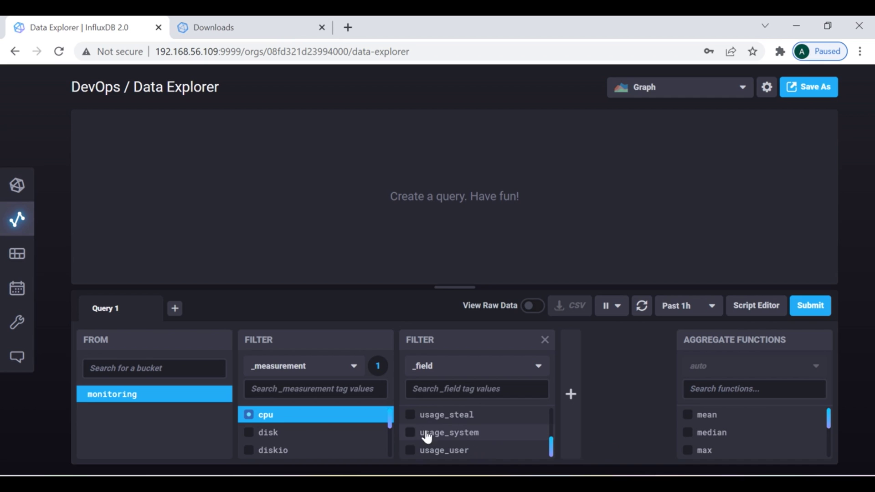
click(410, 437)
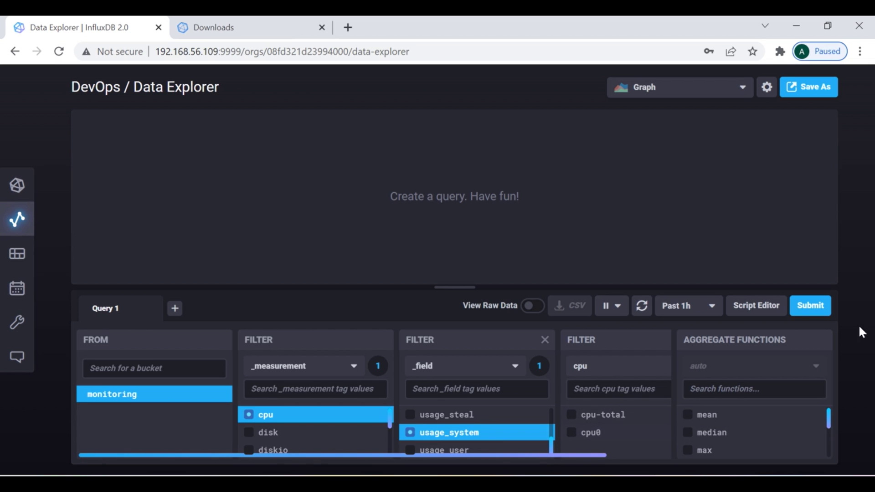
click(810, 310)
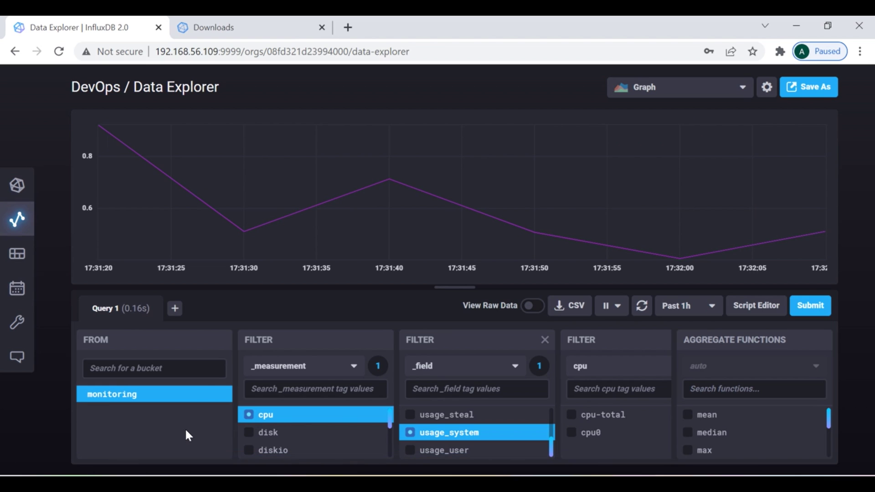
Check the filter key list without changes, then go to the Buckets settings page.
scroll(303, 433, down, 3)
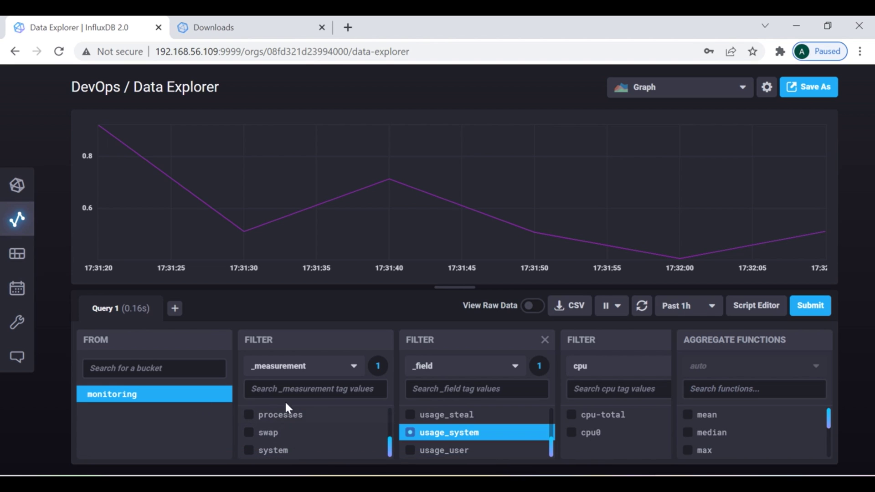
click(355, 368)
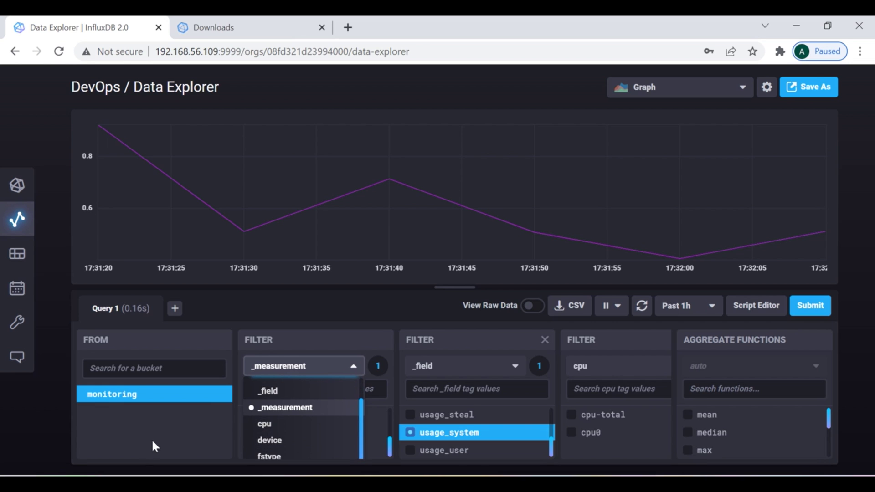
click(227, 461)
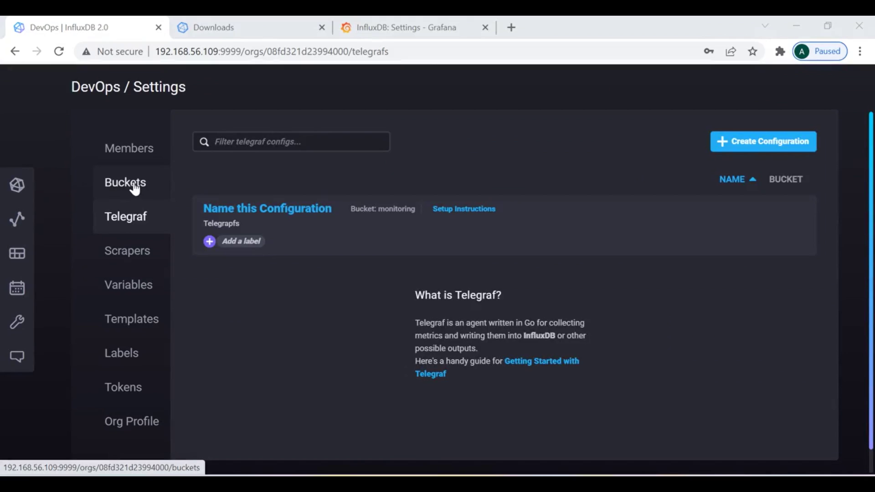
click(132, 186)
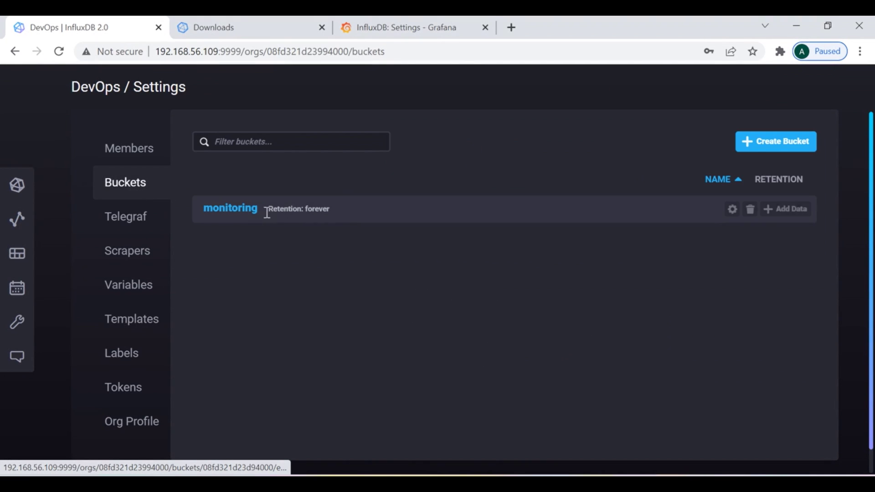
Create a new empty Grafana dashboard from the + menu after a brief detour to Import.
click(337, 27)
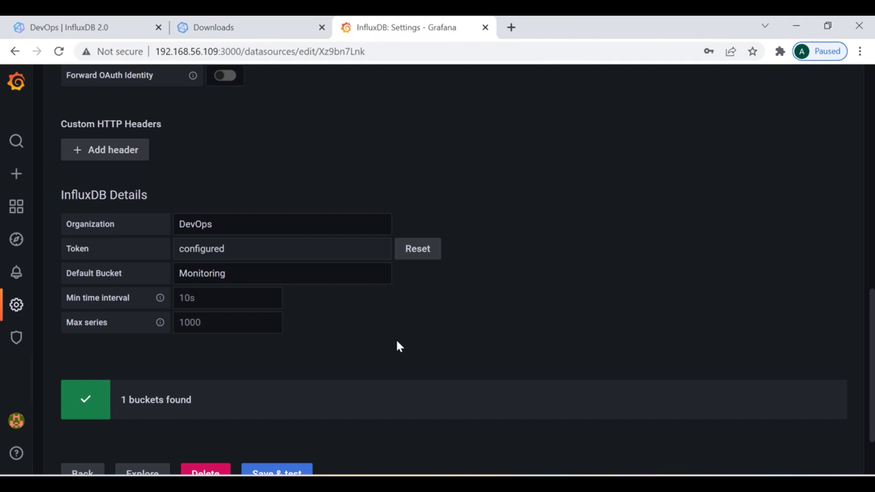
scroll(397, 347, down, 2)
scroll(72, 209, up, 5)
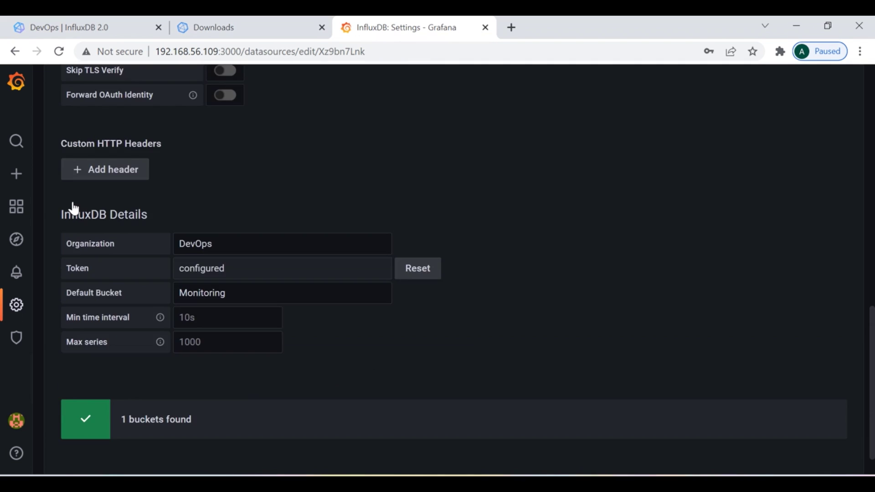
mouse_move(20, 180)
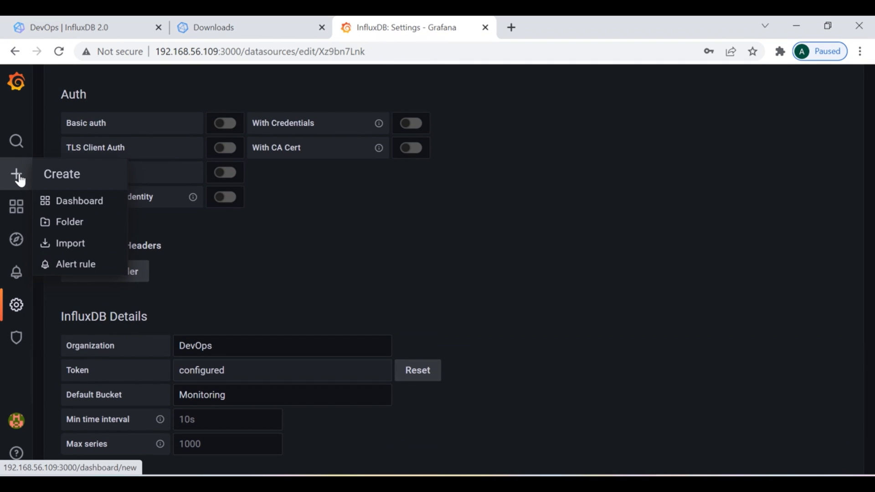
click(86, 206)
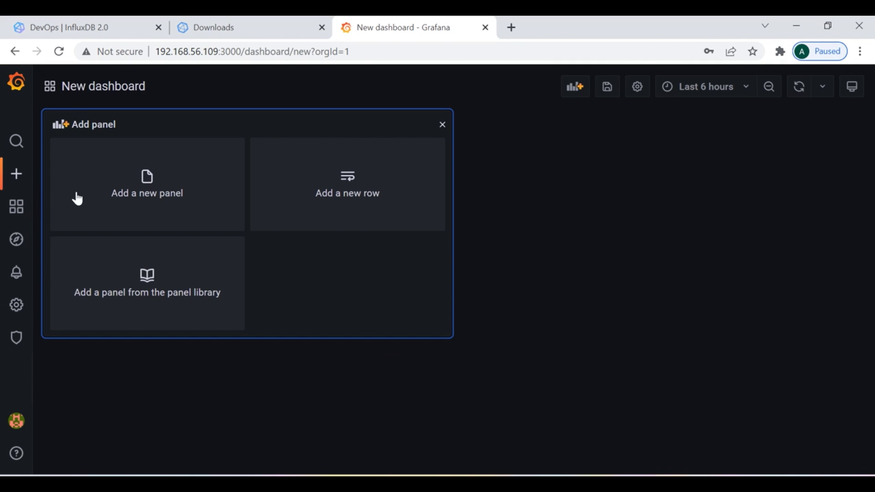
mouse_move(17, 177)
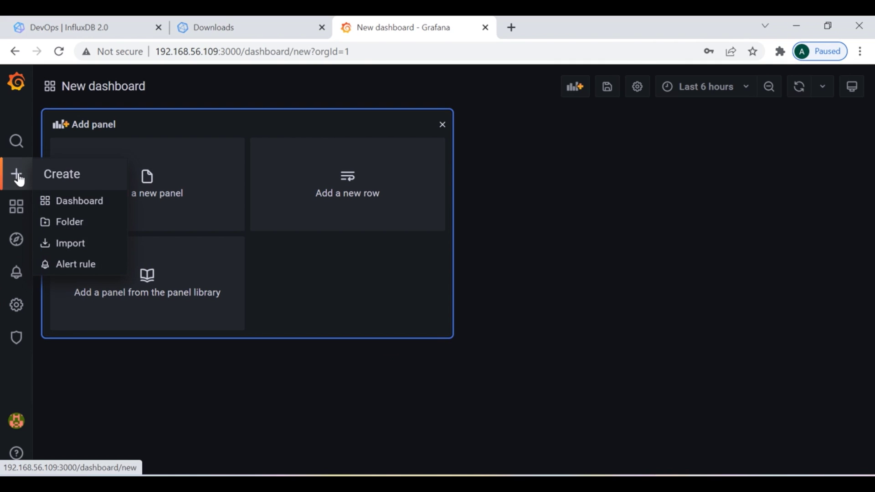
click(71, 251)
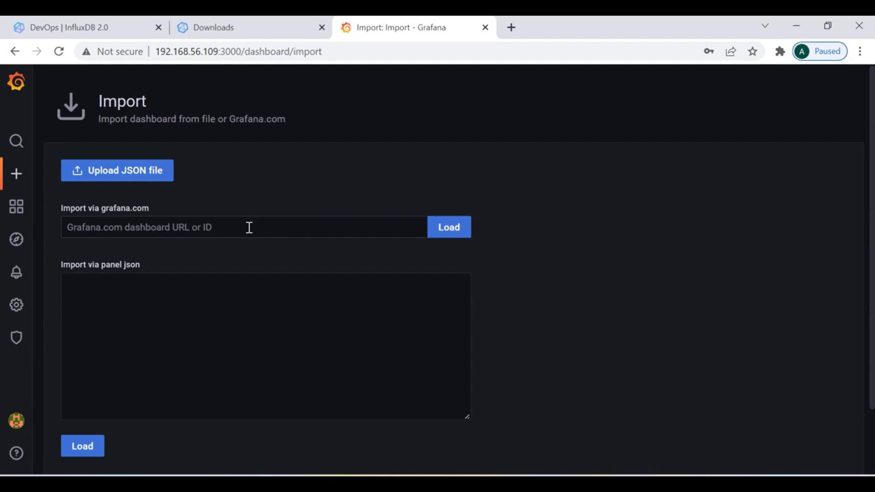
mouse_move(21, 177)
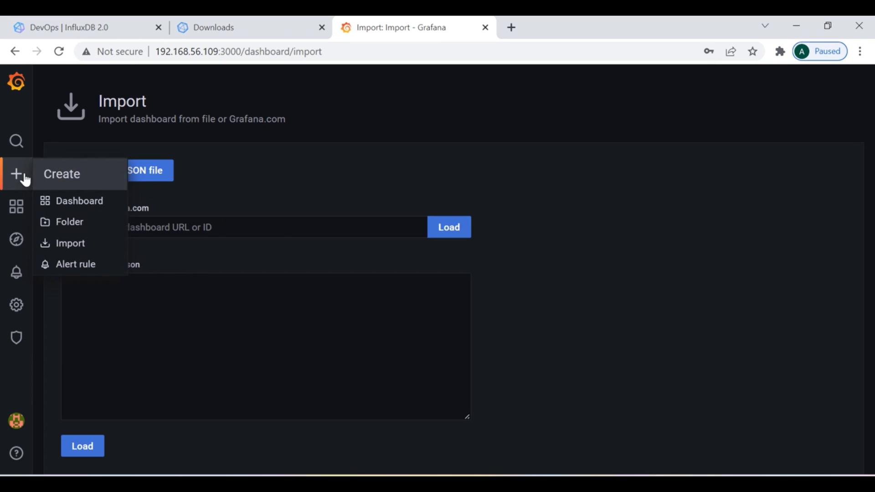
click(86, 205)
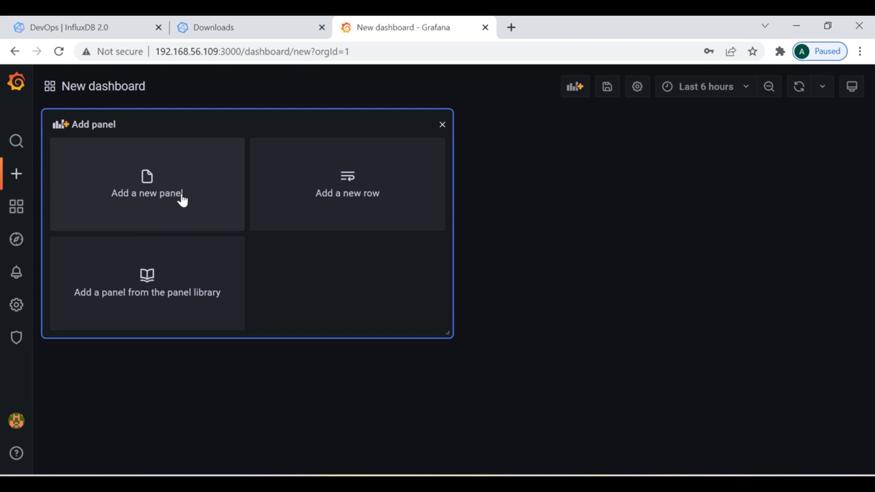
Add a new panel using the InfluxDB data source, then return to the InfluxDB 2.0 Buckets tab.
click(113, 203)
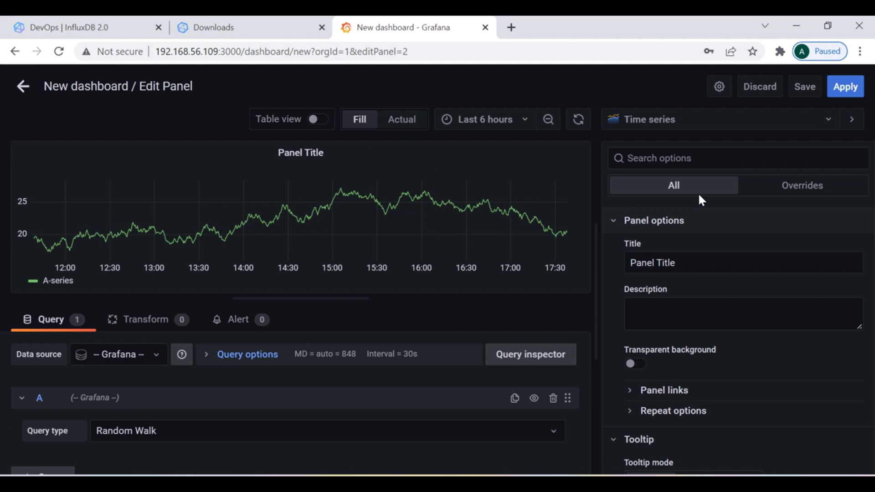
click(133, 356)
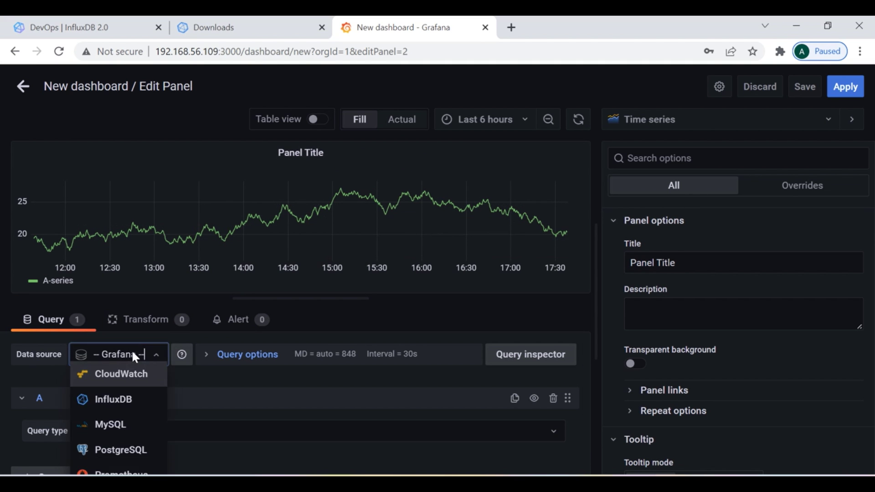
click(109, 400)
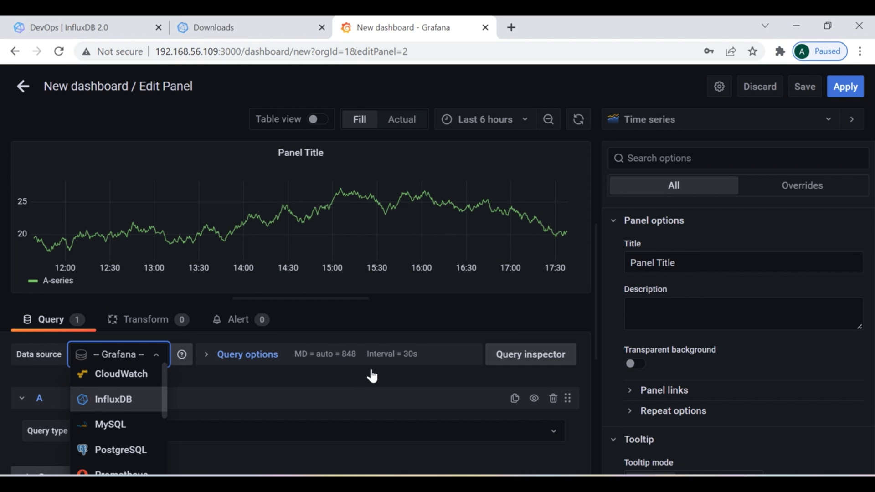
scroll(384, 374, down, 2)
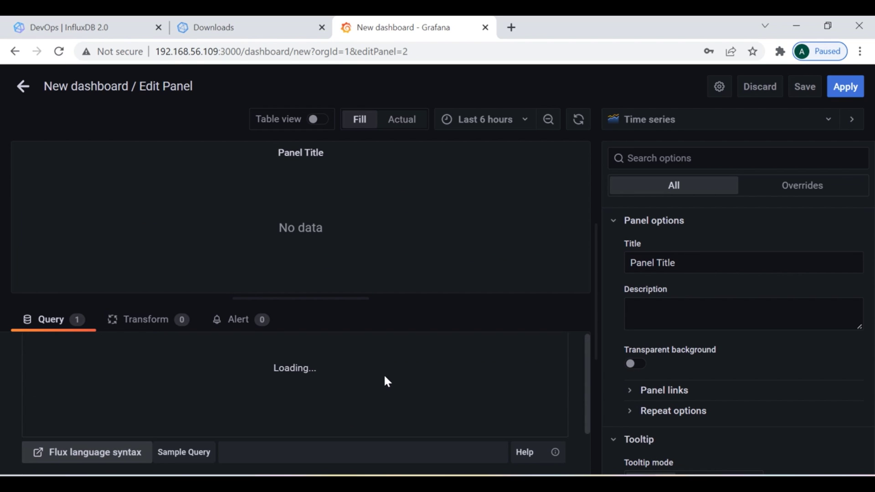
click(242, 21)
click(101, 27)
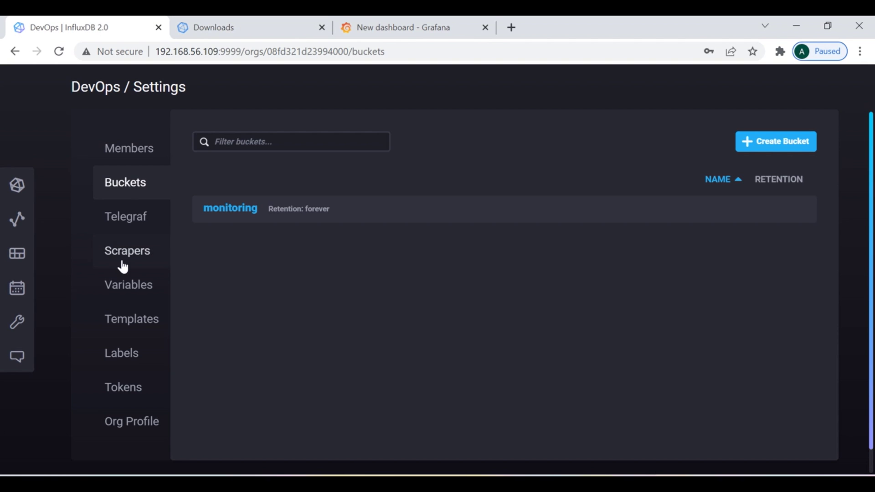
Query cpu usage_system from the monitoring bucket in Data Explorer and graph it.
click(16, 219)
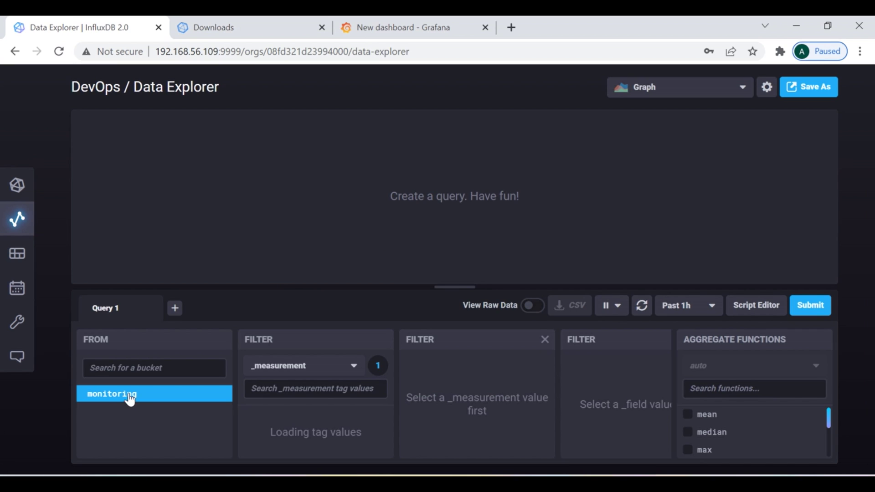
click(375, 367)
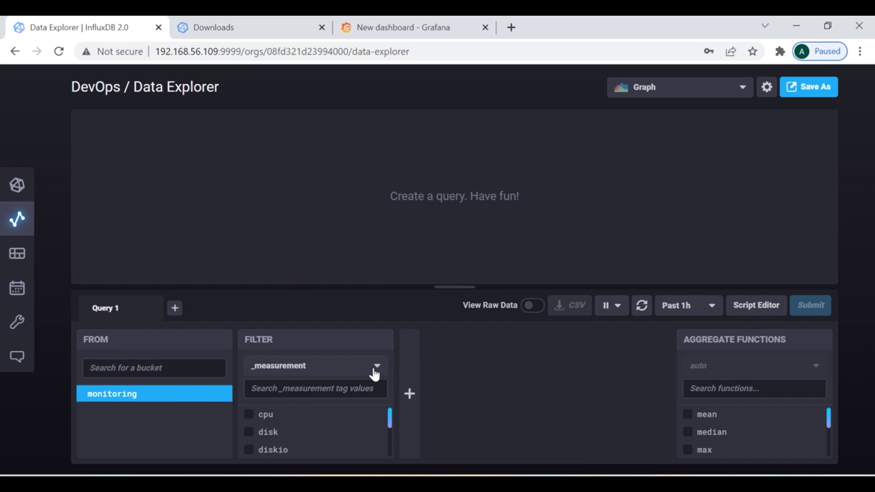
click(250, 415)
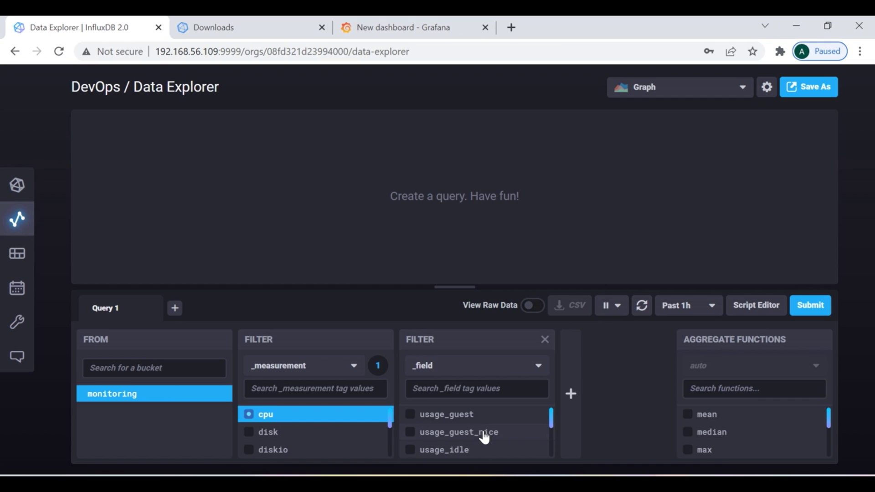
scroll(483, 437, down, 3)
scroll(488, 435, down, 2)
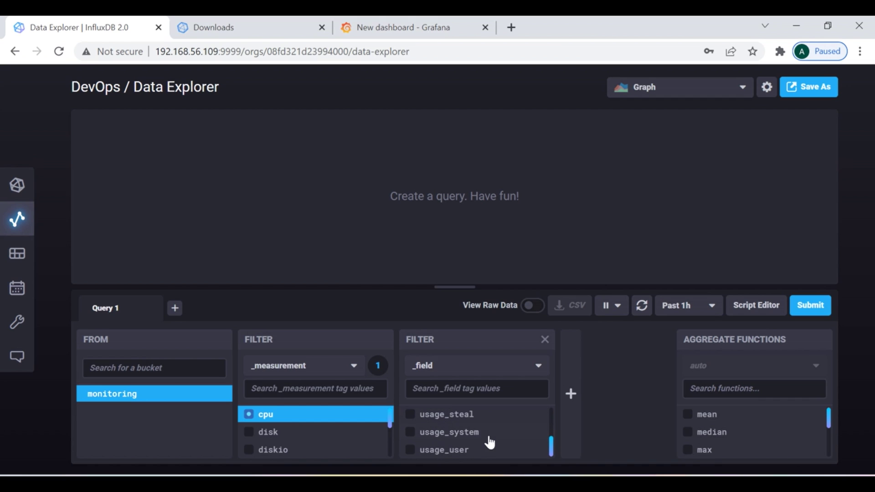
click(410, 434)
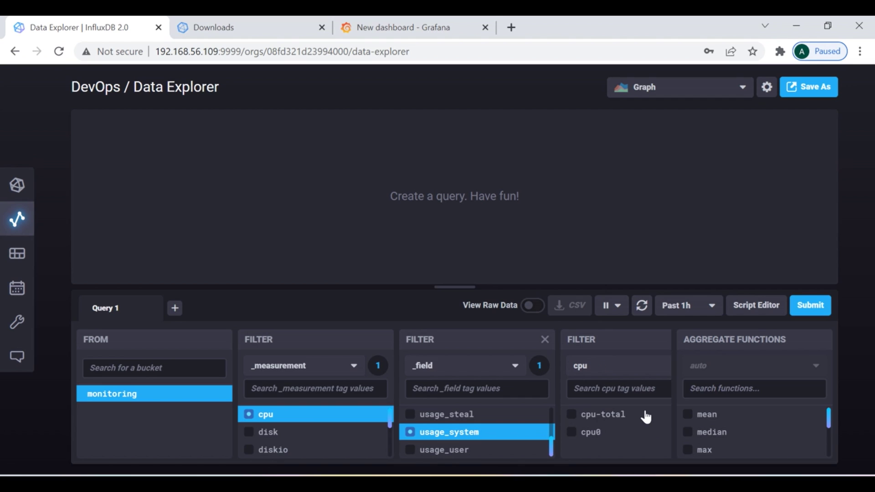
click(809, 306)
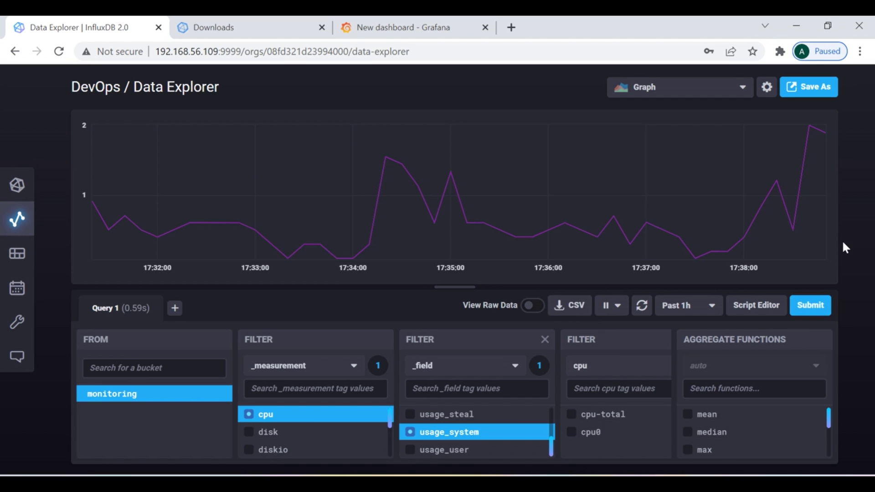
Switch the query to the Script Editor and select the whole Flux script.
click(340, 27)
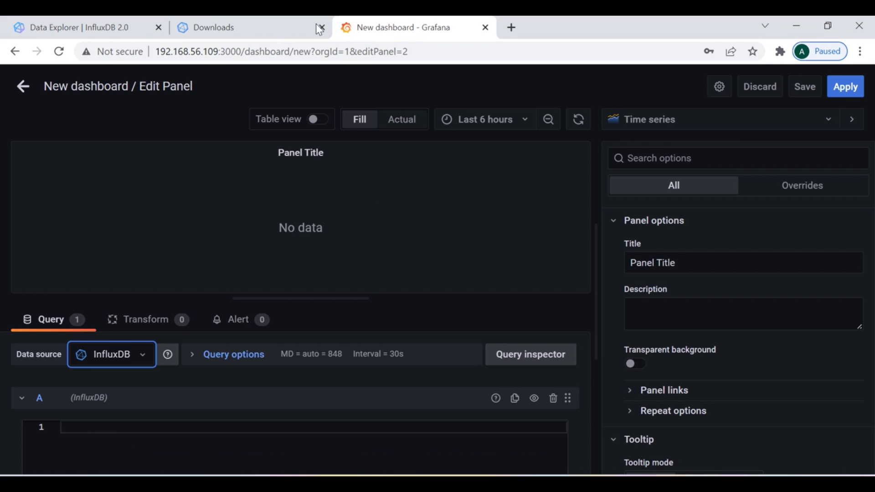
click(76, 20)
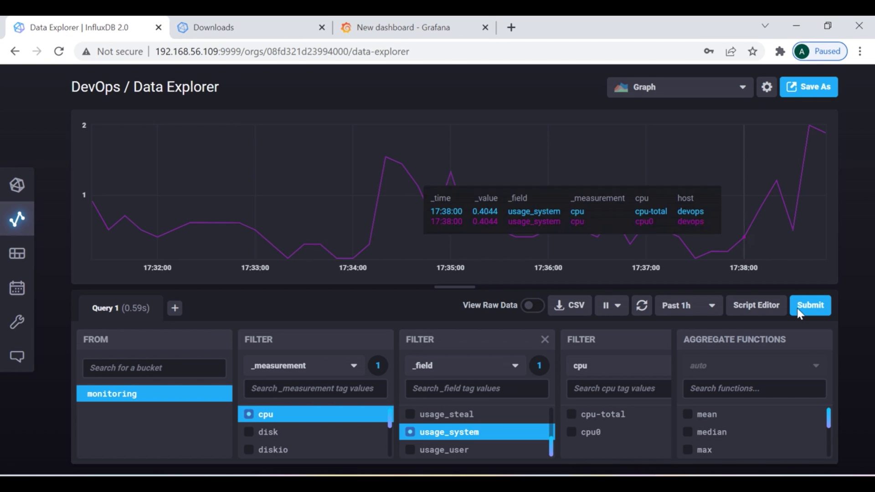
click(751, 310)
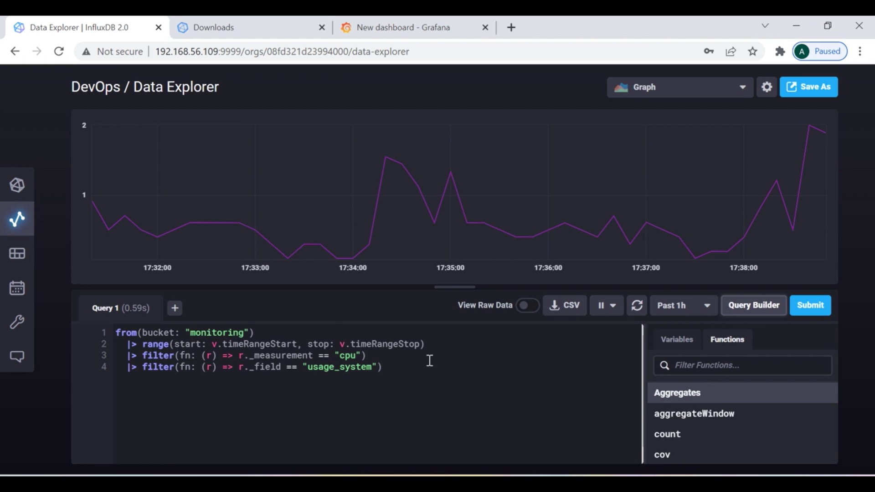
drag(383, 367, 91, 321)
key(ctrl+c)
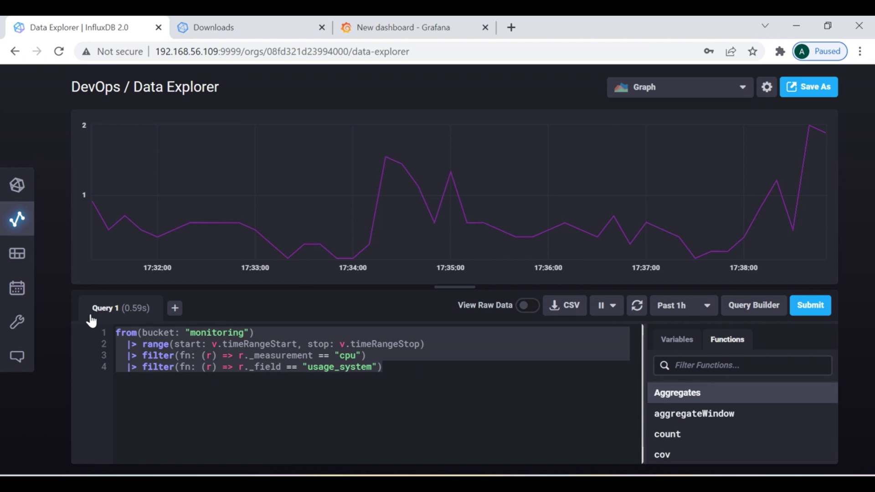
Paste the Flux script into the Grafana panel query and check it in the Query inspector.
click(385, 27)
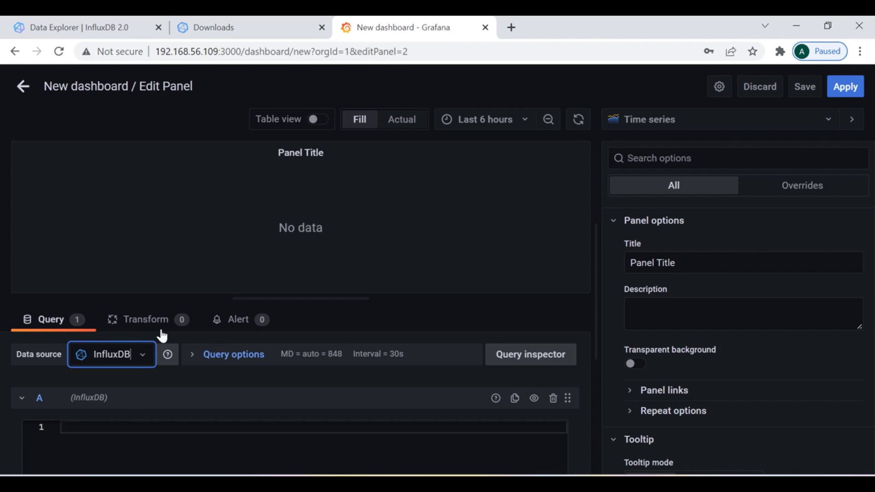
click(87, 430)
key(ctrl+v)
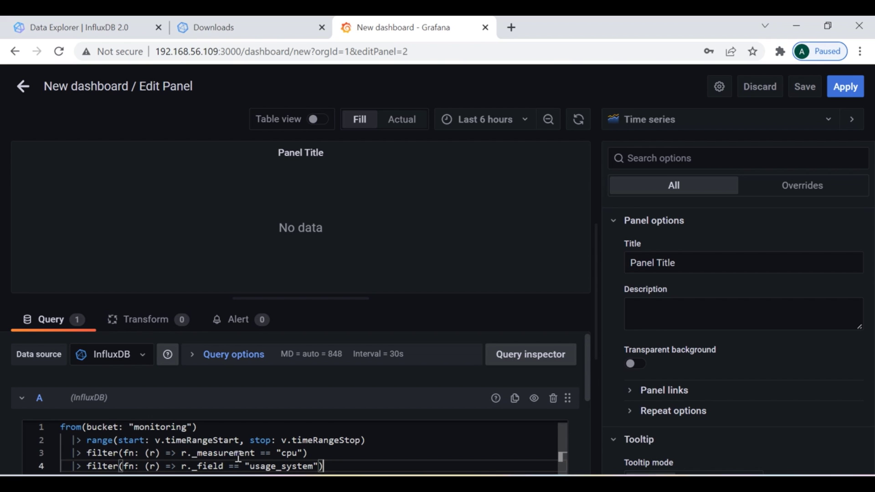
click(550, 361)
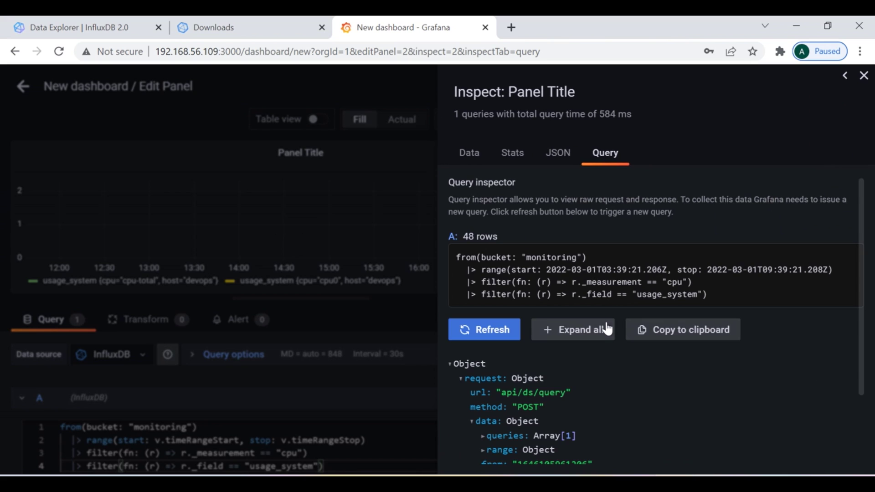
click(864, 76)
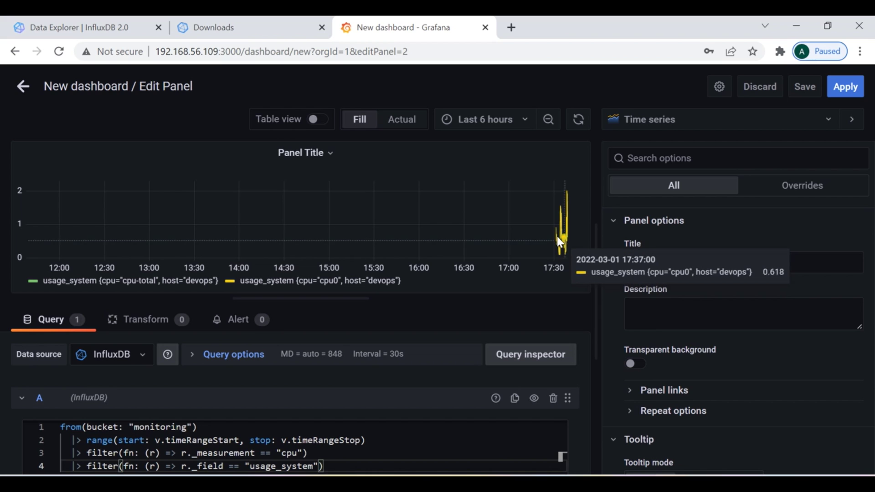
scroll(230, 411, down, 3)
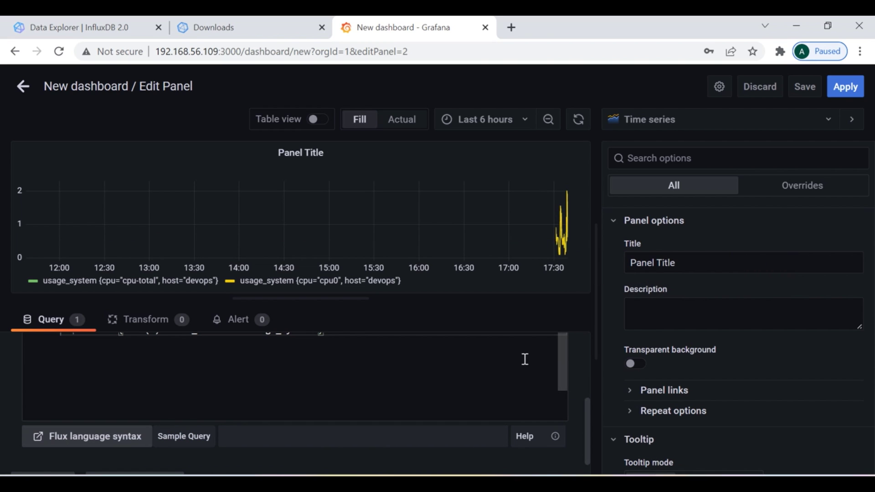
mouse_move(565, 245)
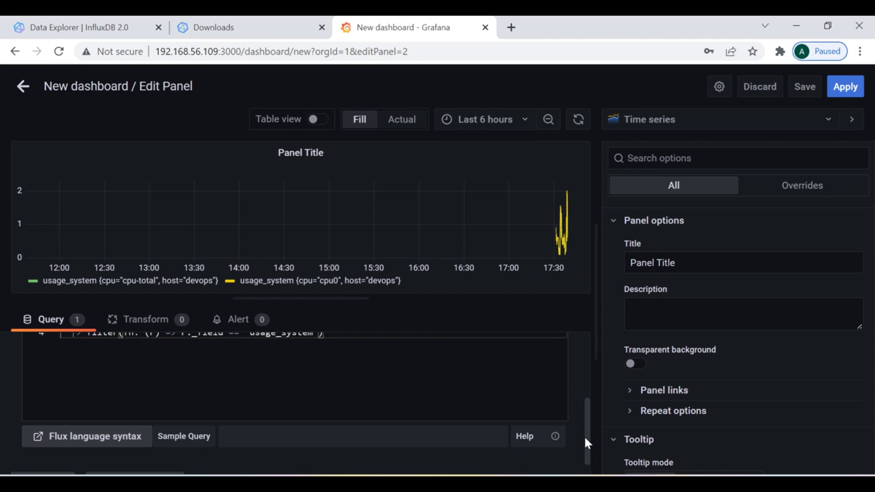
scroll(589, 442, up, 1)
scroll(596, 387, up, 3)
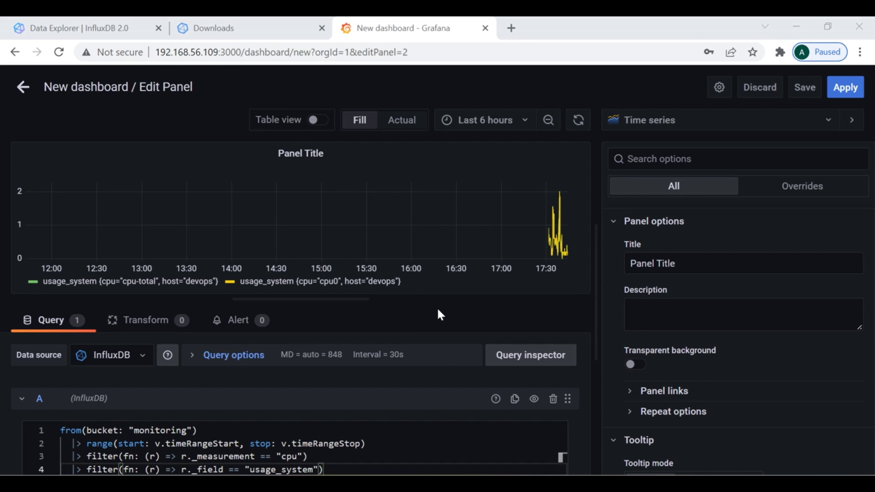
Check the InfluxData downloads page and the Data Explorer query, then return to Grafana's panel editor.
click(206, 26)
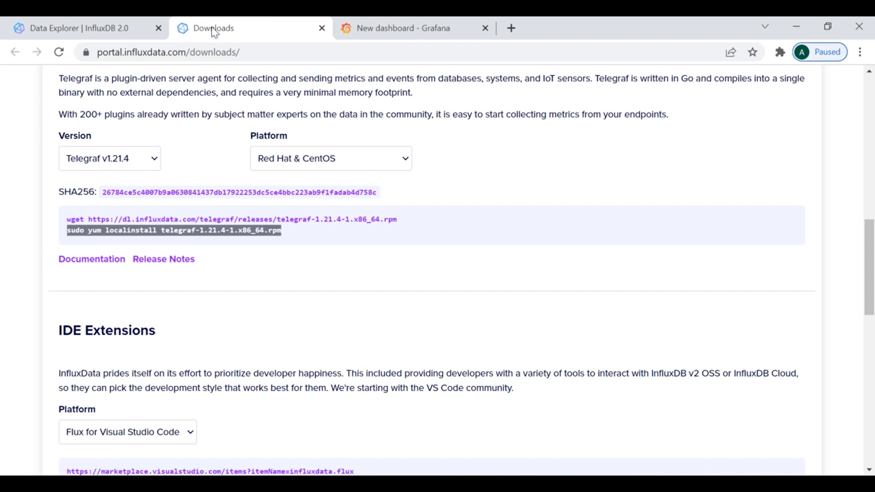
click(121, 27)
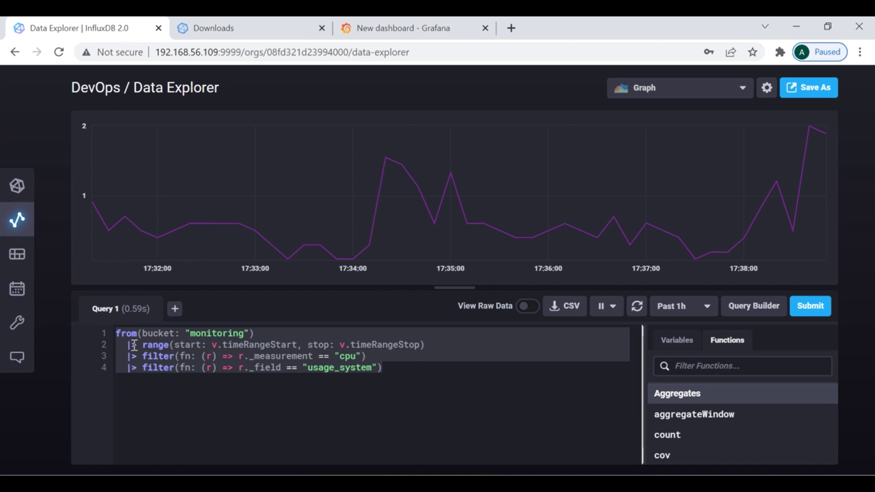
click(417, 27)
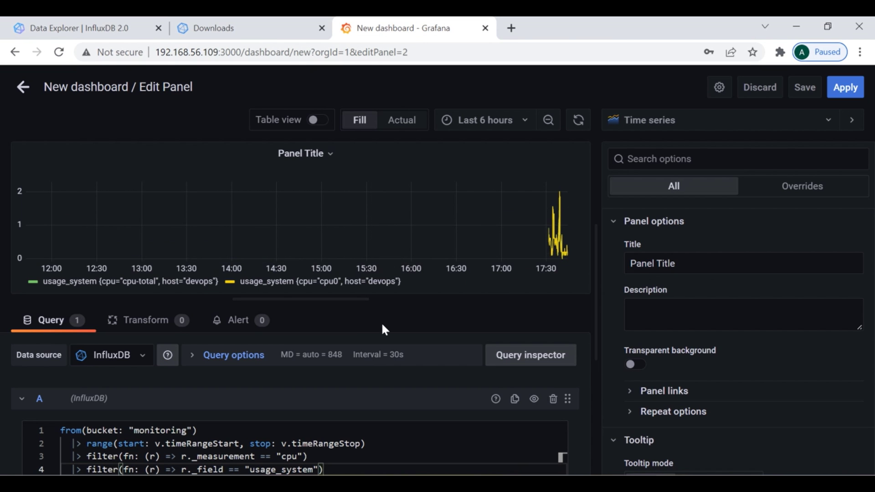
Adjust the editor layout, then exit Edit Panel so the dashboard shows usage_system for cpu-total and cpu0.
scroll(477, 349, down, 3)
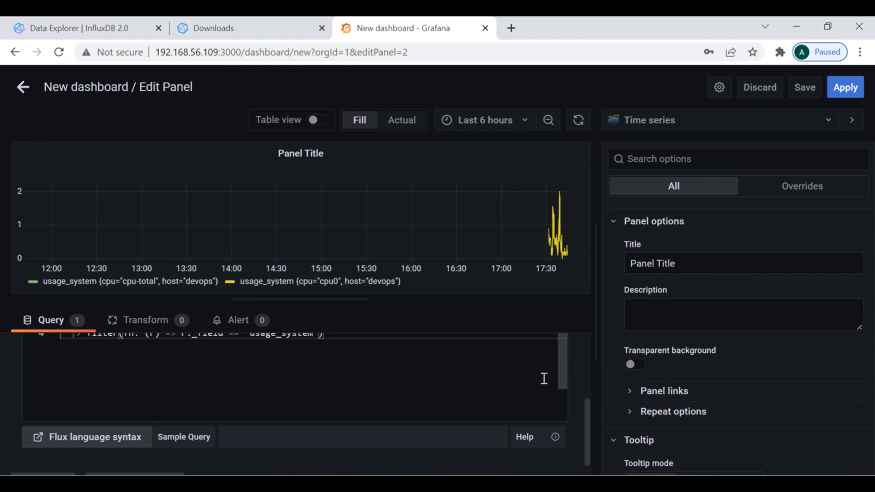
drag(563, 368, 569, 352)
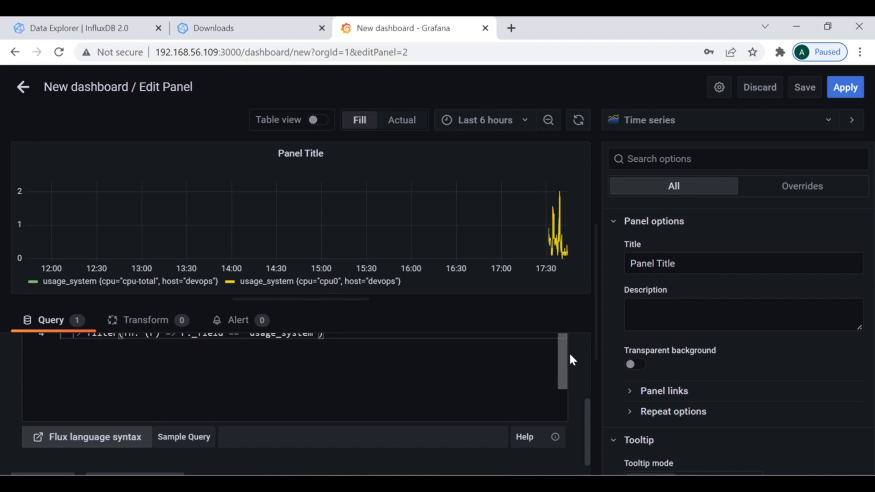
drag(589, 427, 589, 385)
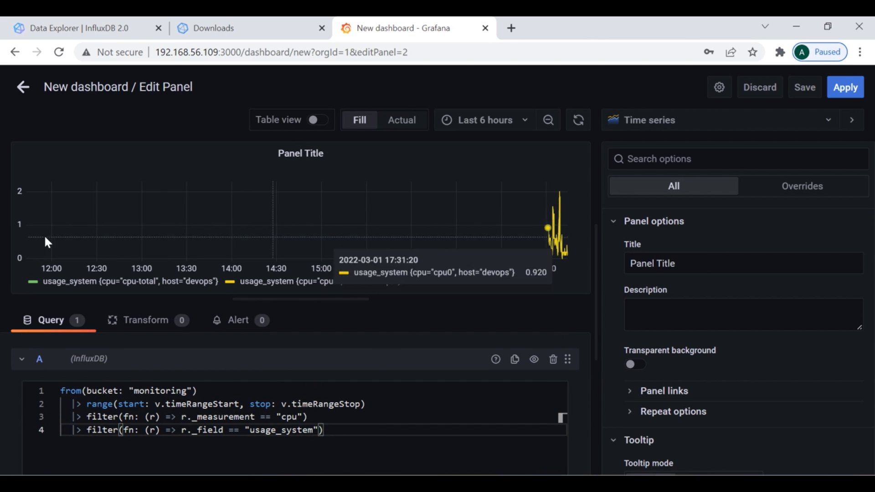
click(24, 87)
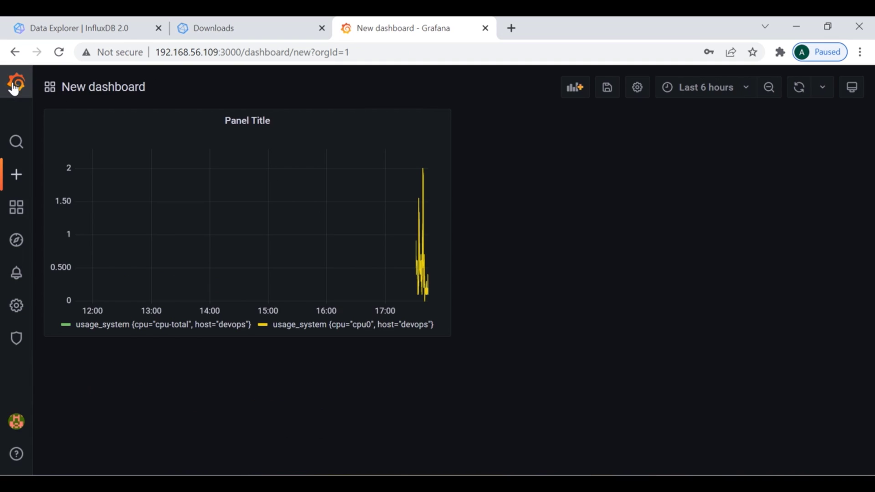